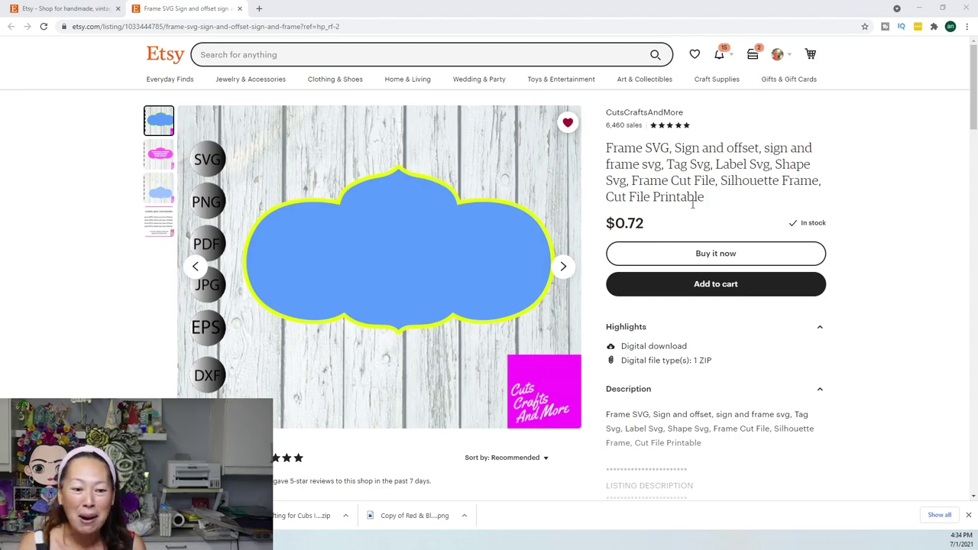
Switch from the Etsy frame sign listing to the Cricut Design Space window.
key("alt+Tab")
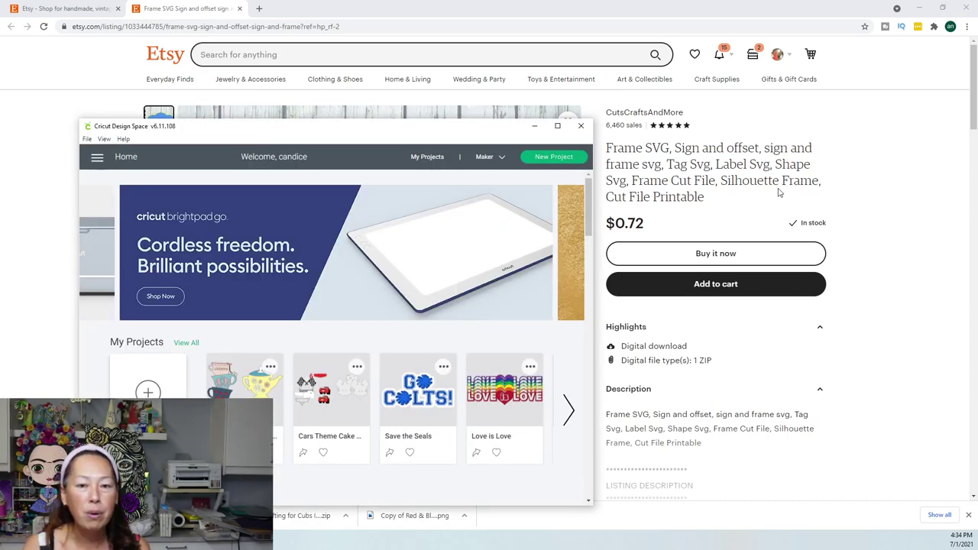
Maximize Design Space and bring up the Upload page with recent uploads.
left_click(558, 126)
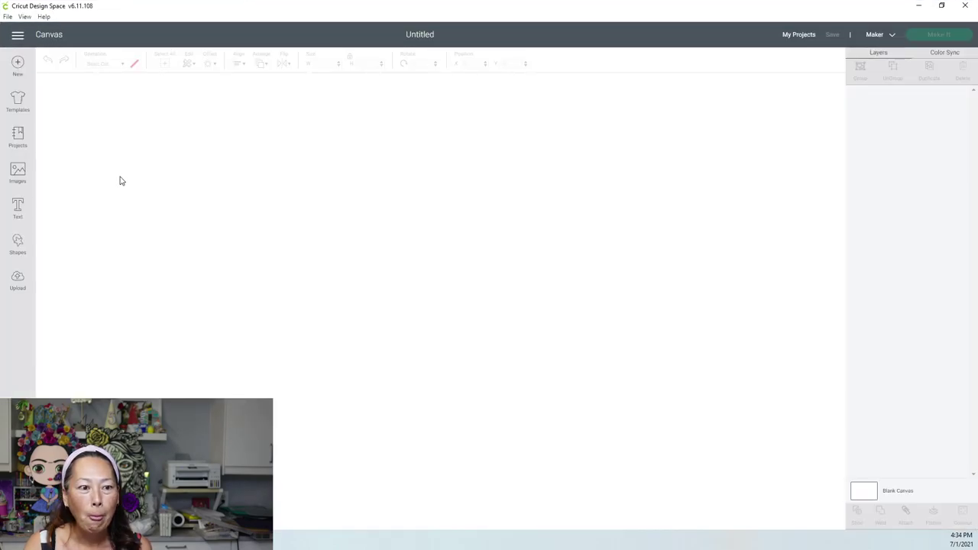
left_click(18, 280)
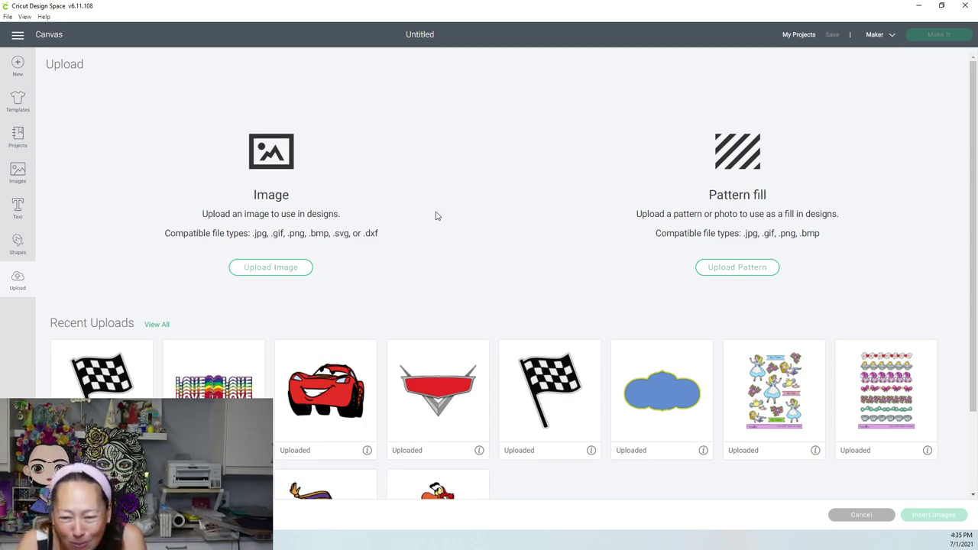
Insert the blue cloud sign from recent uploads and set its width to 12 in.
left_click(674, 403)
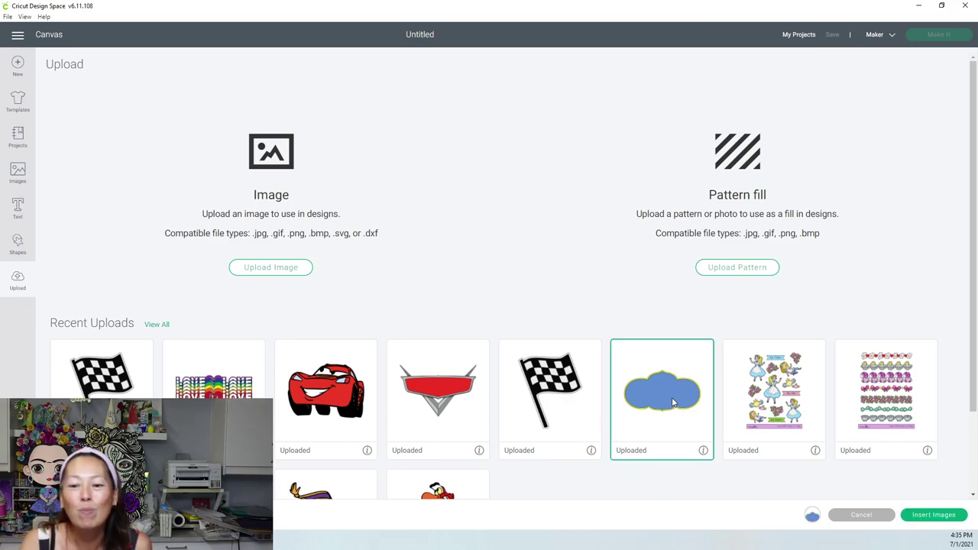
left_click(939, 515)
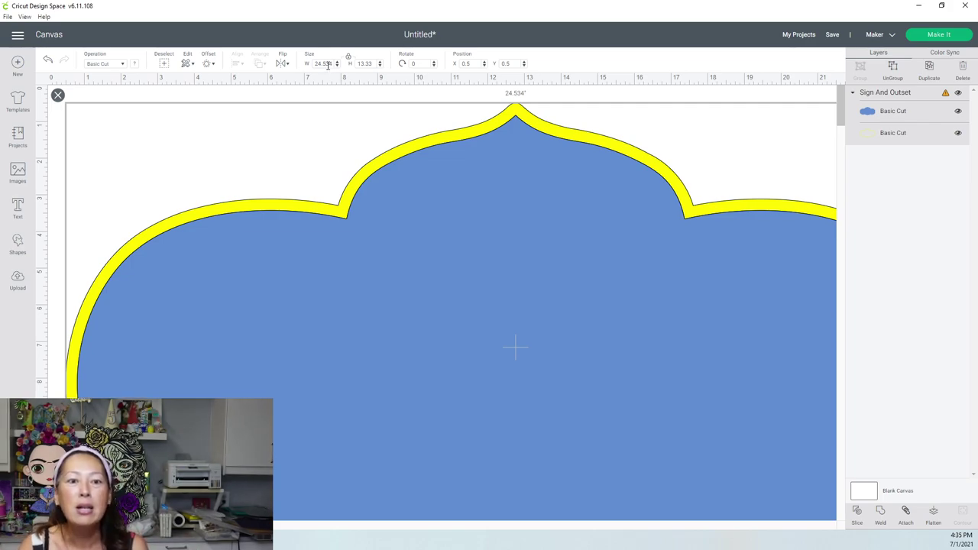
double_click(327, 64)
double_click(327, 65)
type("12")
key("Tab")
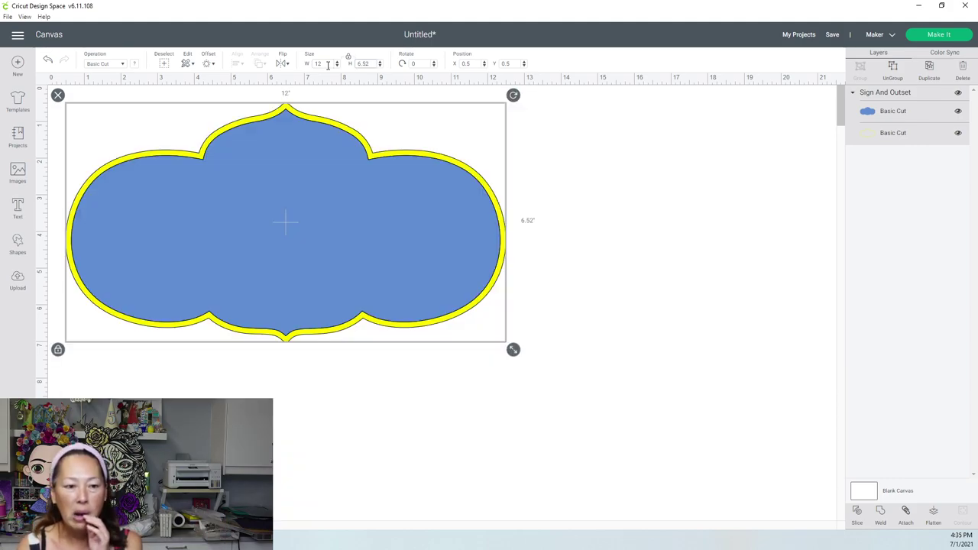
Shrink the sign to about 7.373 by 4.006 in and centre it on the canvas.
left_click_drag(263, 196, 342, 339)
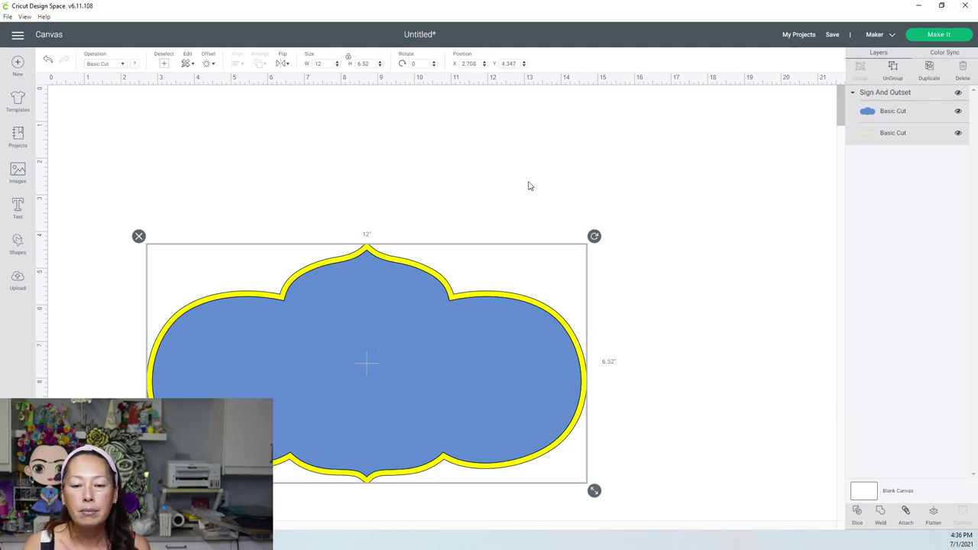
left_click_drag(594, 490, 416, 390)
left_click_drag(394, 336, 568, 345)
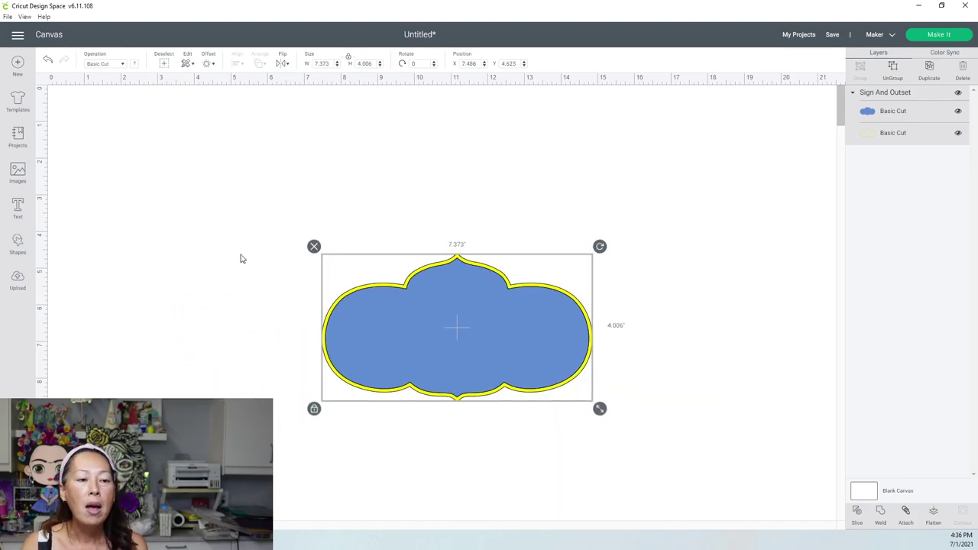
Search the image library for 'hello kitty' and insert the Hello Kitty Chef image.
left_click(18, 170)
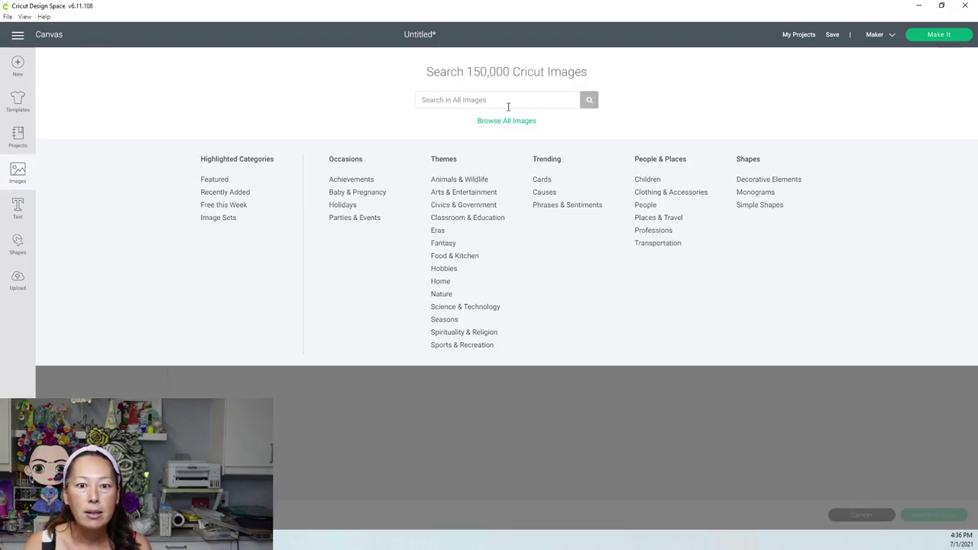
left_click(508, 106)
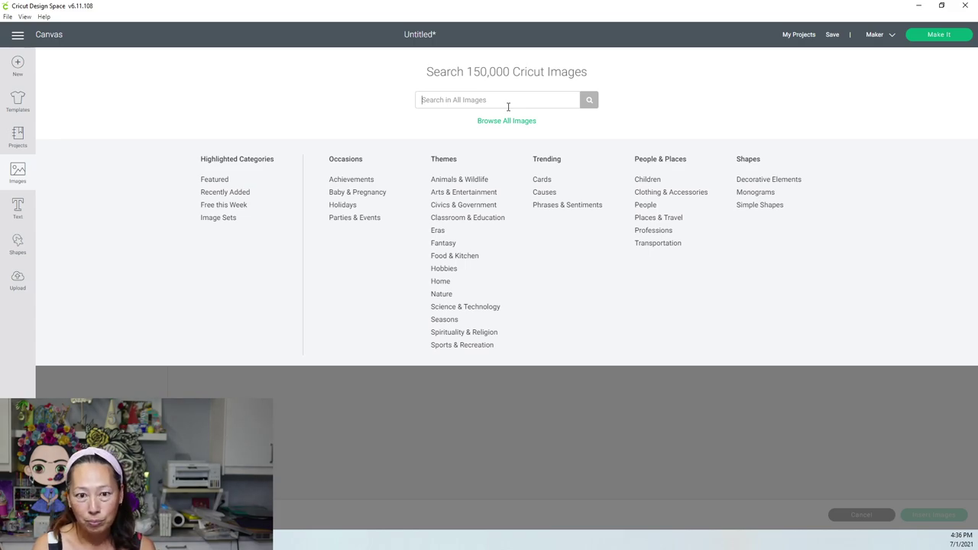
type("hello kitty")
key("Return")
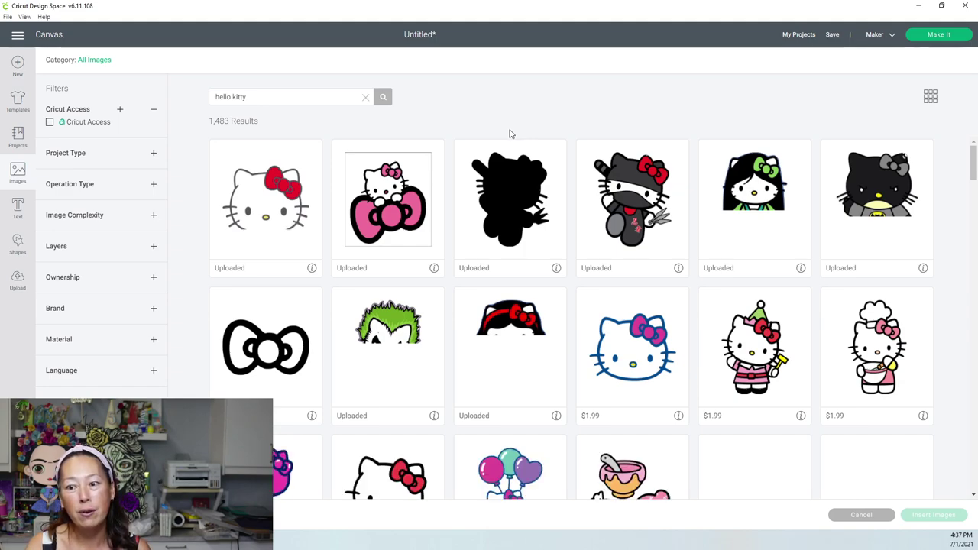
left_click(884, 371)
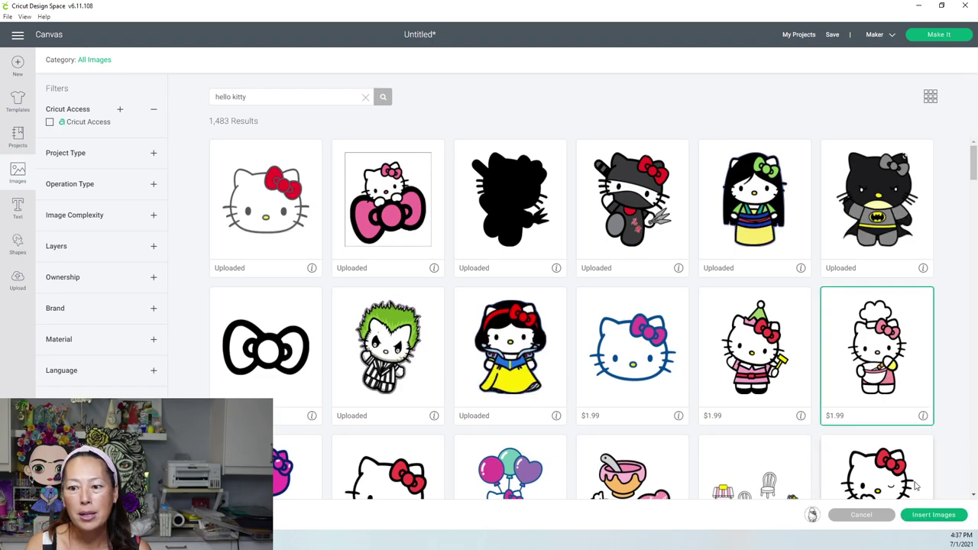
key("Return")
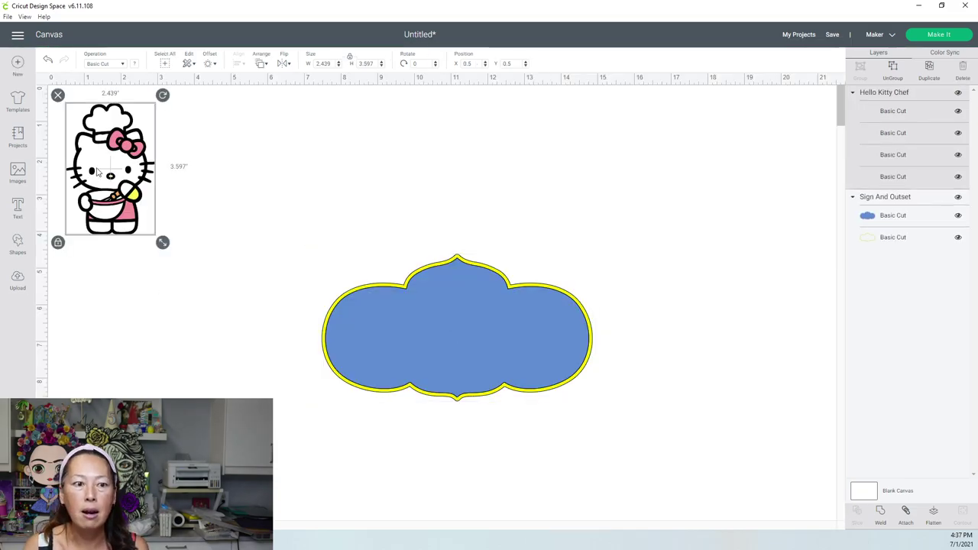
Enlarge Hello Kitty Chef, stand her on the sign's top edge, and shift both down together.
left_click_drag(158, 178, 500, 208)
left_click_drag(501, 273, 545, 336)
left_click_drag(468, 281, 454, 249)
left_click_drag(242, 183, 585, 393)
left_click_drag(462, 243, 454, 293)
left_click(669, 334)
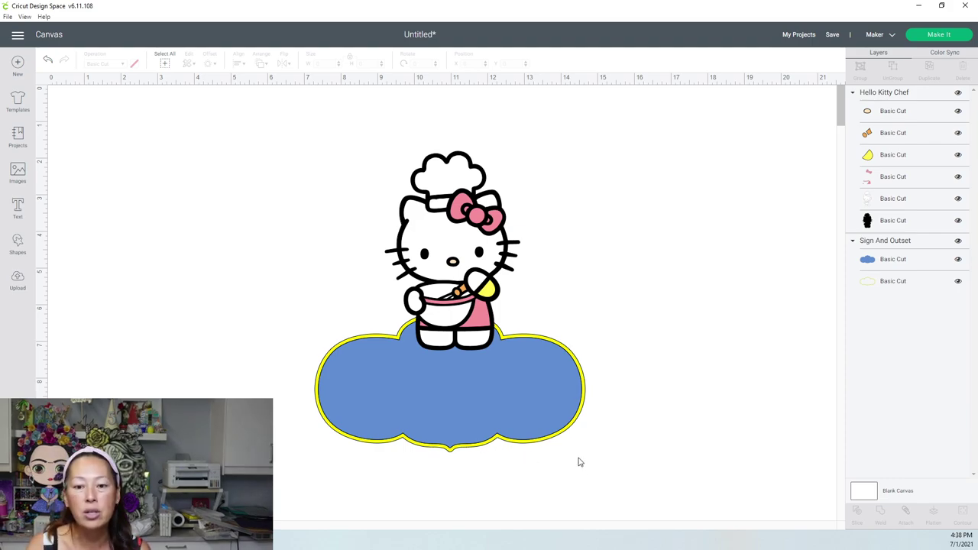
Add a 0.10 in offset outline around the sign's yellow outset layer.
left_click(585, 391)
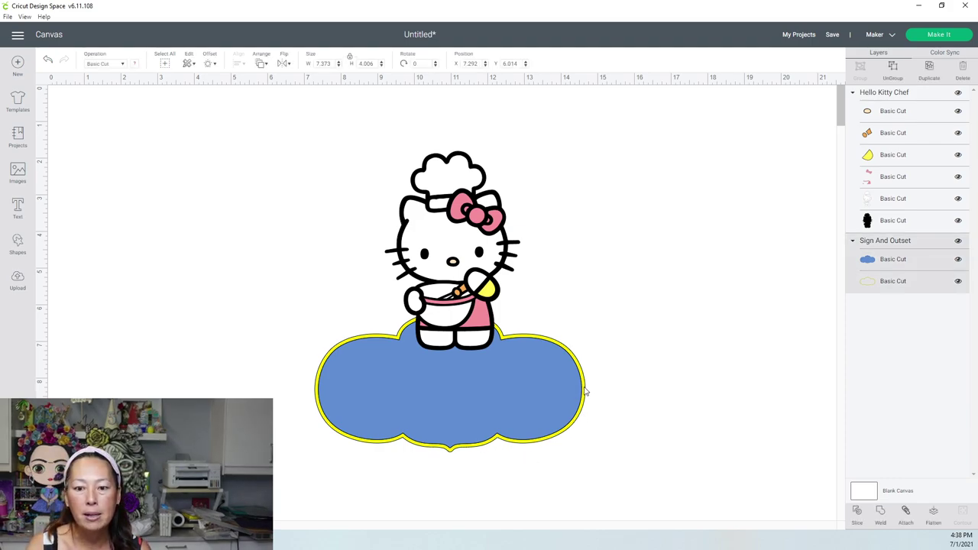
left_click(916, 283)
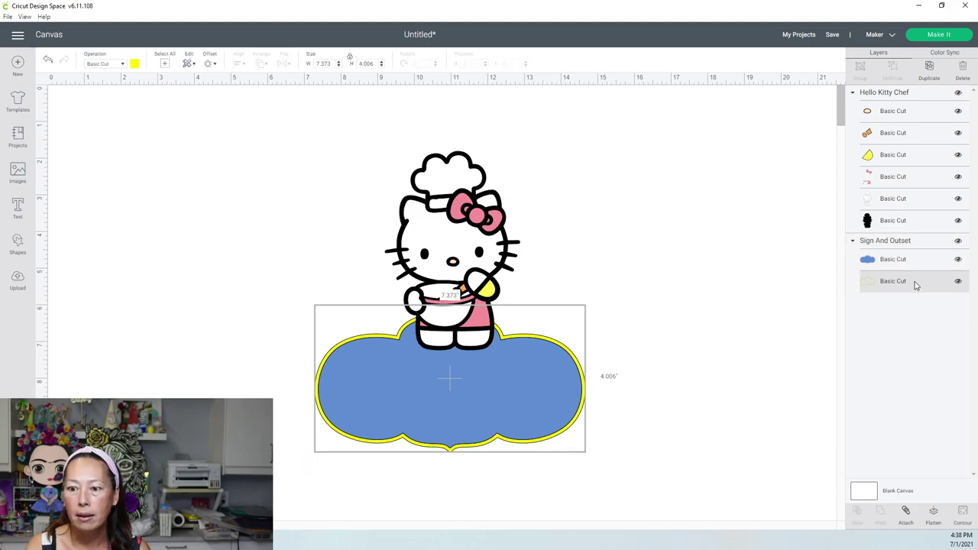
left_click(209, 66)
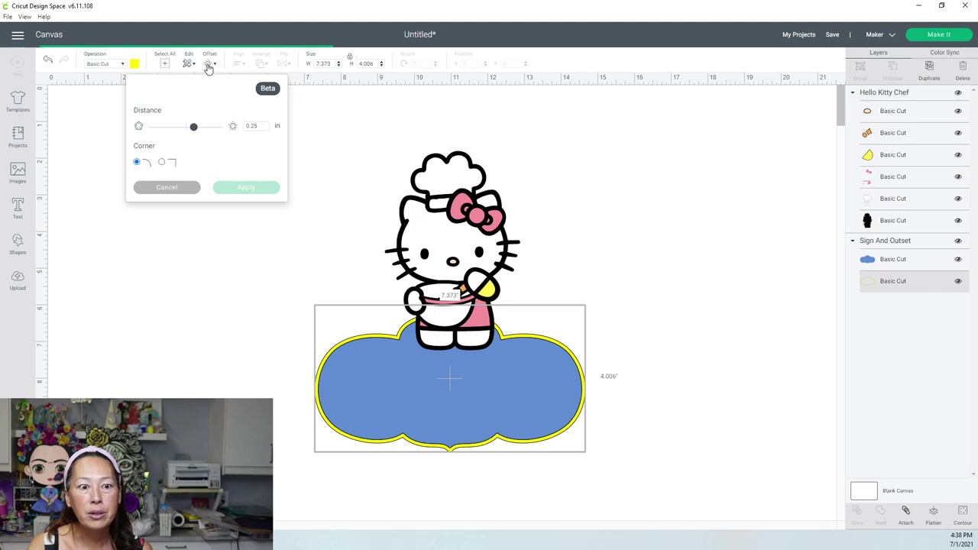
left_click(260, 127)
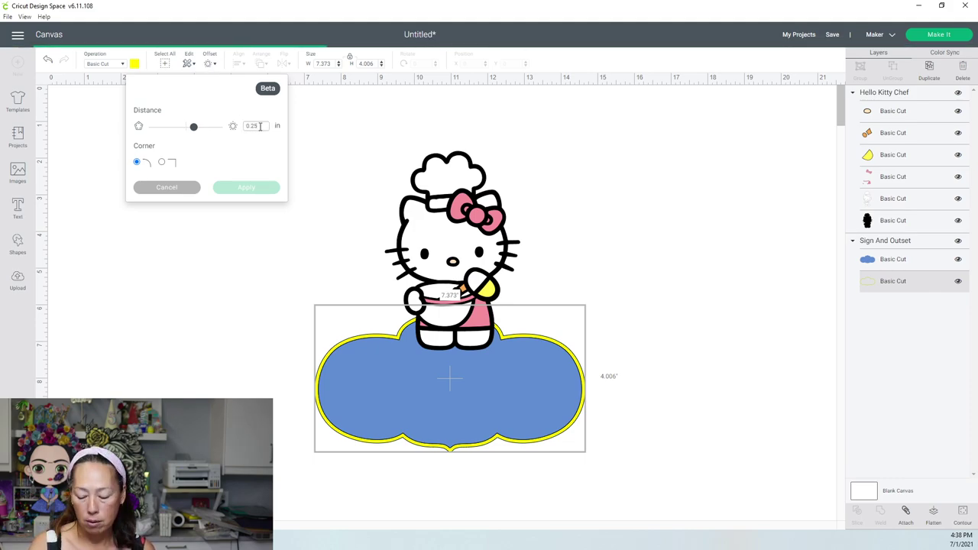
key("BackSpace")
key("BackSpace")
type("10")
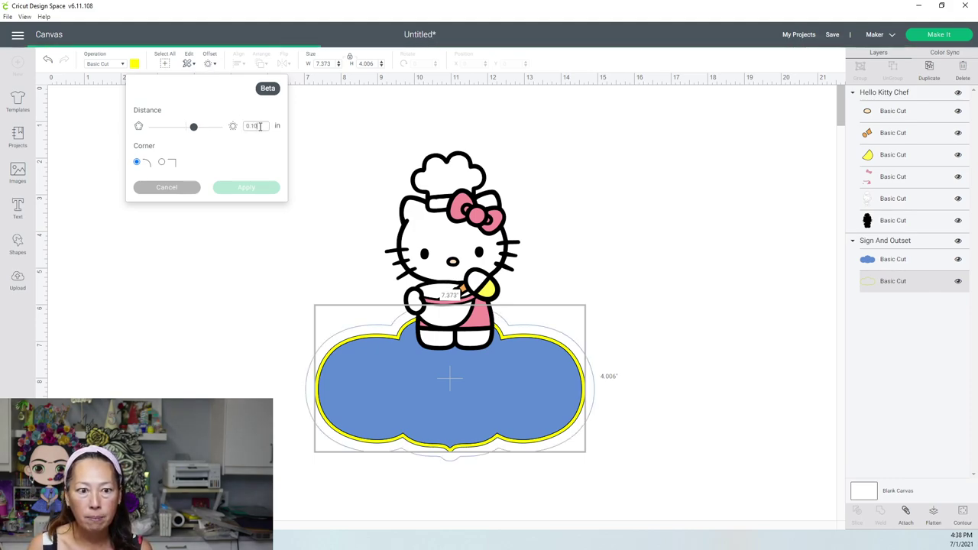
left_click(266, 188)
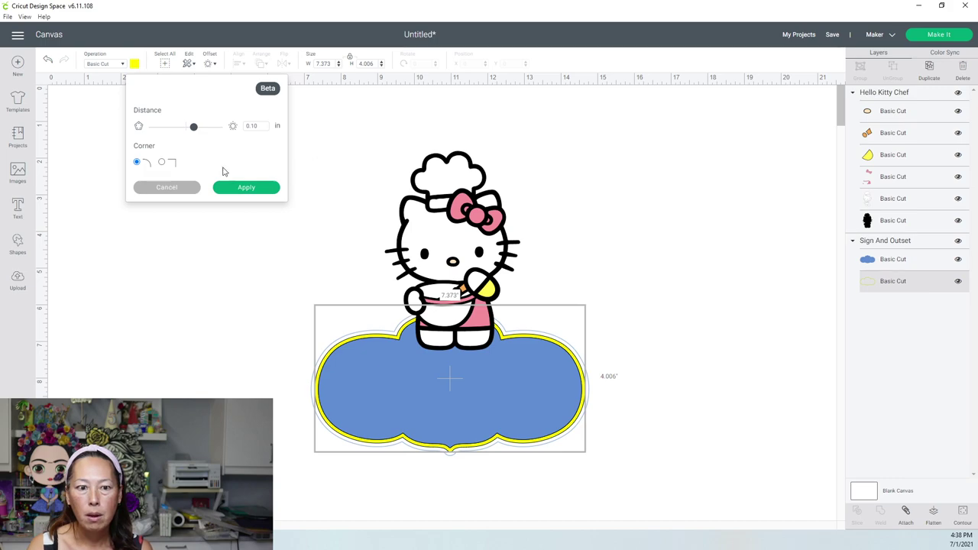
left_click(253, 188)
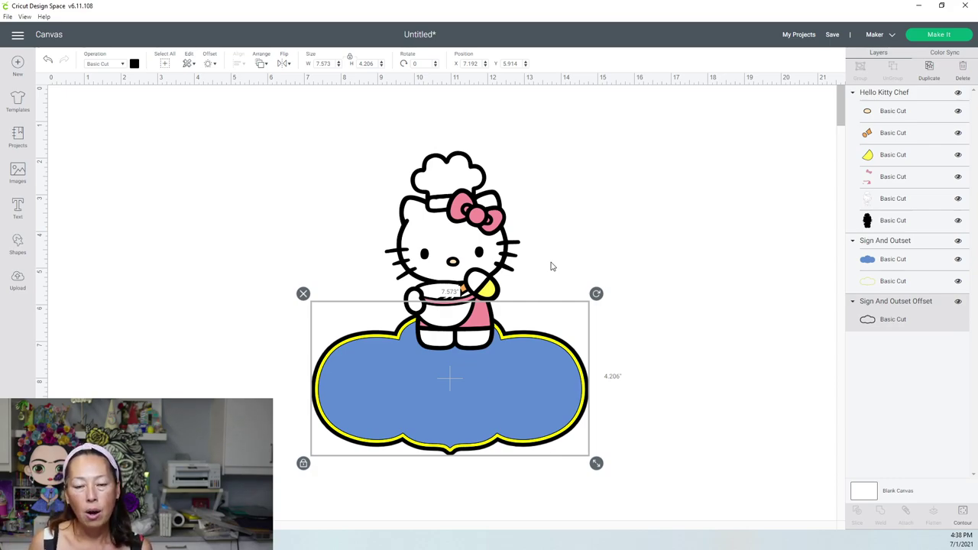
Duplicate the whole design as a welded black silhouette and send it behind the original.
left_click(195, 189)
left_click_drag(194, 189, 553, 449)
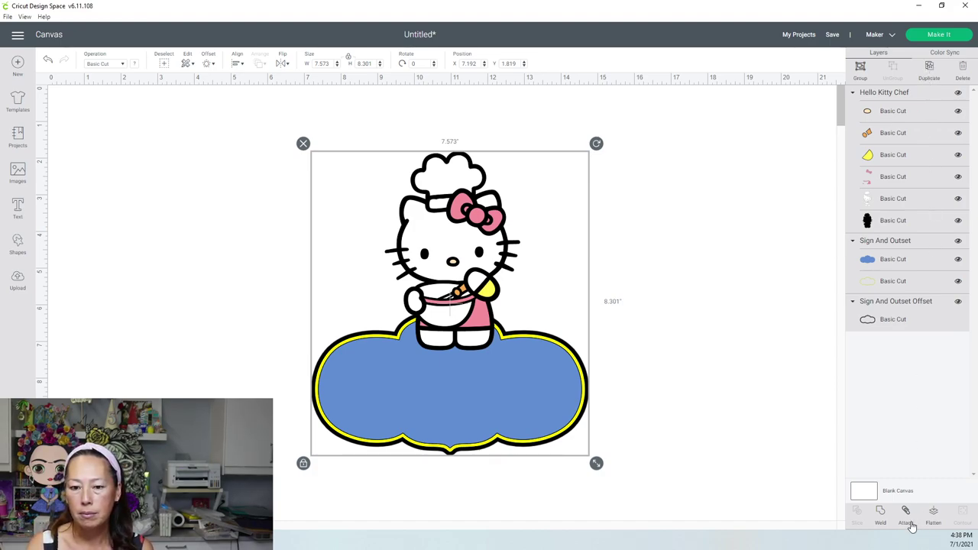
key("ctrl+d")
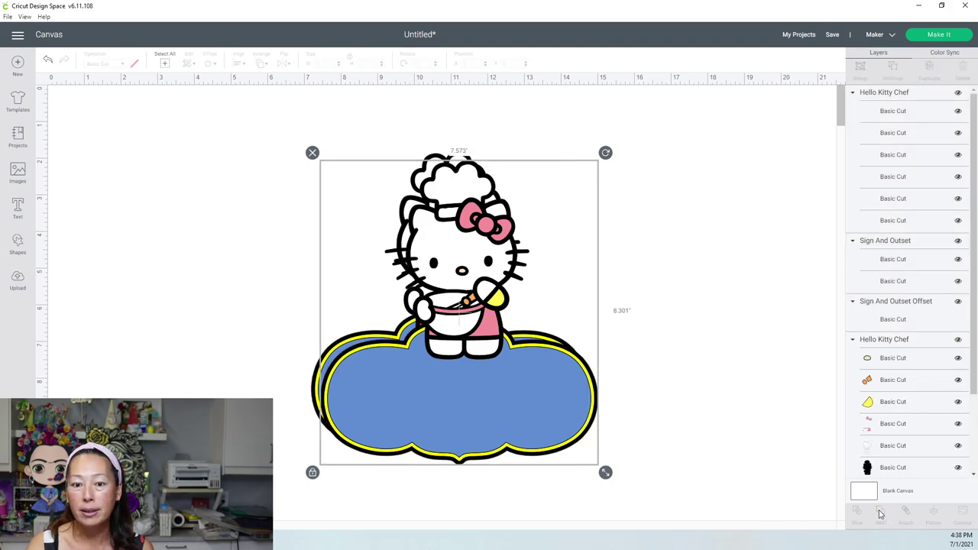
left_click(769, 448)
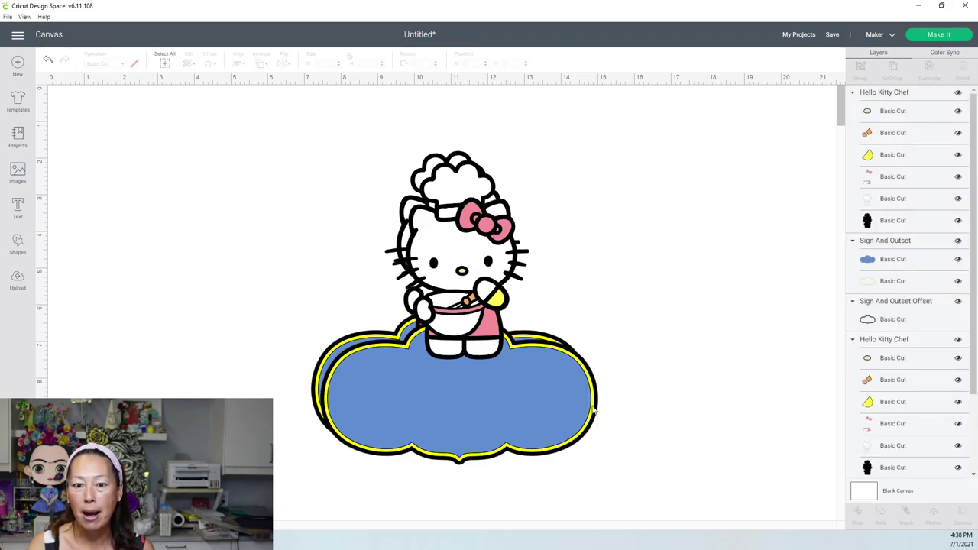
left_click_drag(536, 397, 775, 389)
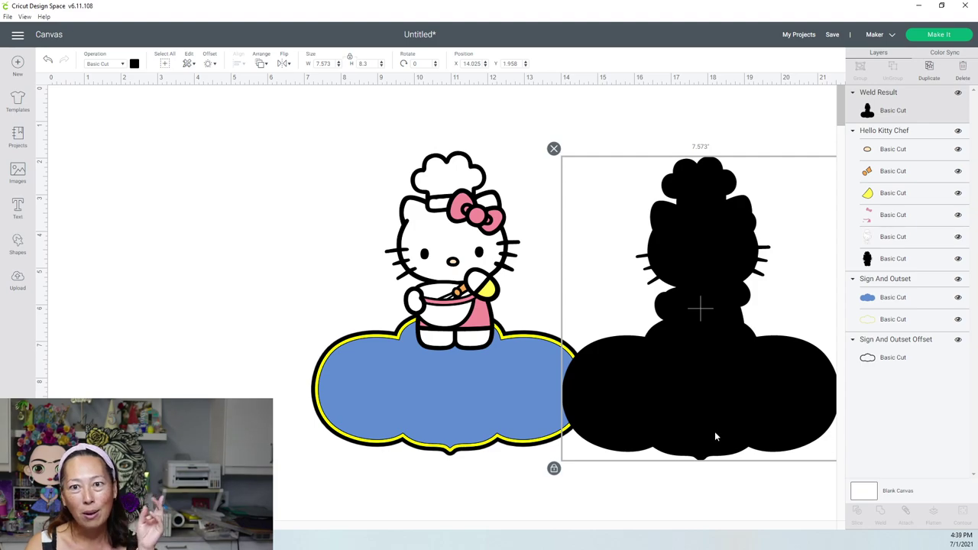
left_click_drag(715, 400, 461, 384)
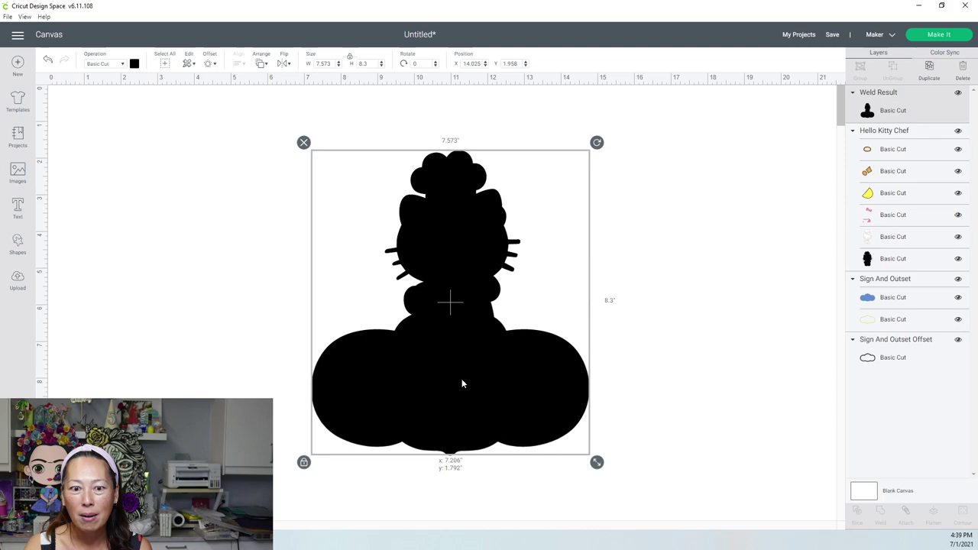
left_click(261, 66)
left_click(268, 77)
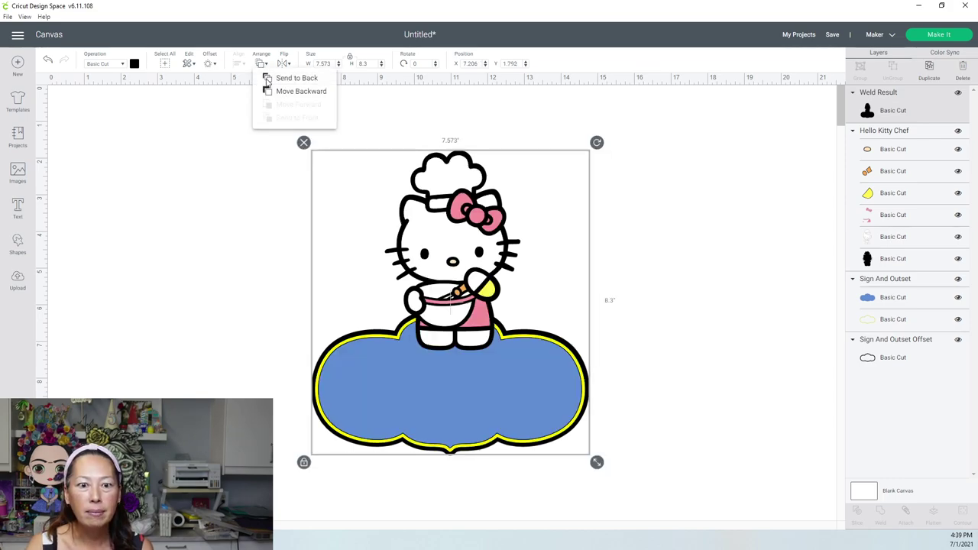
Align Hello Kitty Chef exactly over her black silhouette on top of the sign.
left_click(750, 291)
left_click_drag(454, 221, 694, 216)
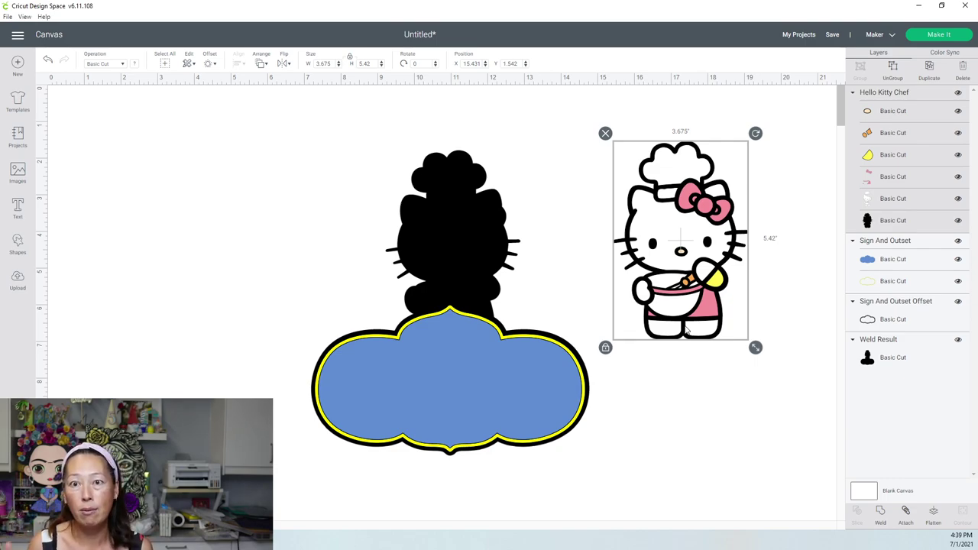
left_click(608, 251)
left_click_drag(607, 251, 475, 254)
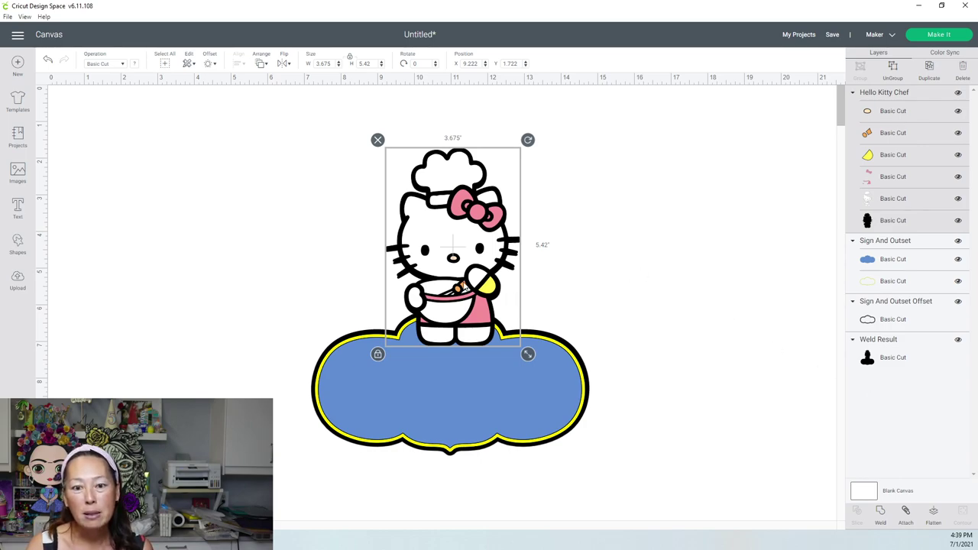
mouse_move(471, 287)
left_mouse_down()
mouse_move(625, 284)
mouse_move(489, 283)
mouse_move(452, 298)
mouse_move(476, 290)
left_mouse_up()
key("ctrl+z")
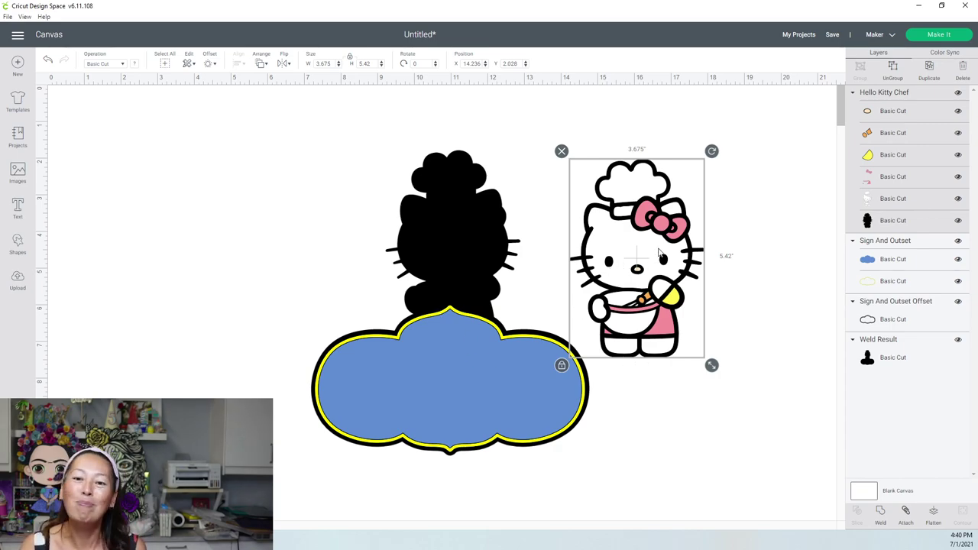
left_click_drag(621, 249, 475, 244)
left_click(169, 216)
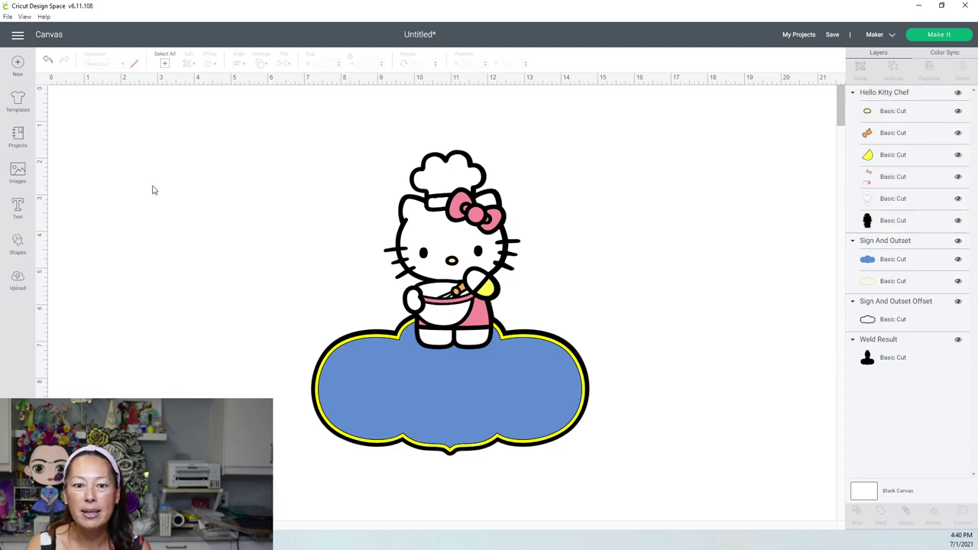
Select the whole design and set its height to 11.5 in, making it 10.477 in wide.
left_click_drag(649, 458, 234, 175)
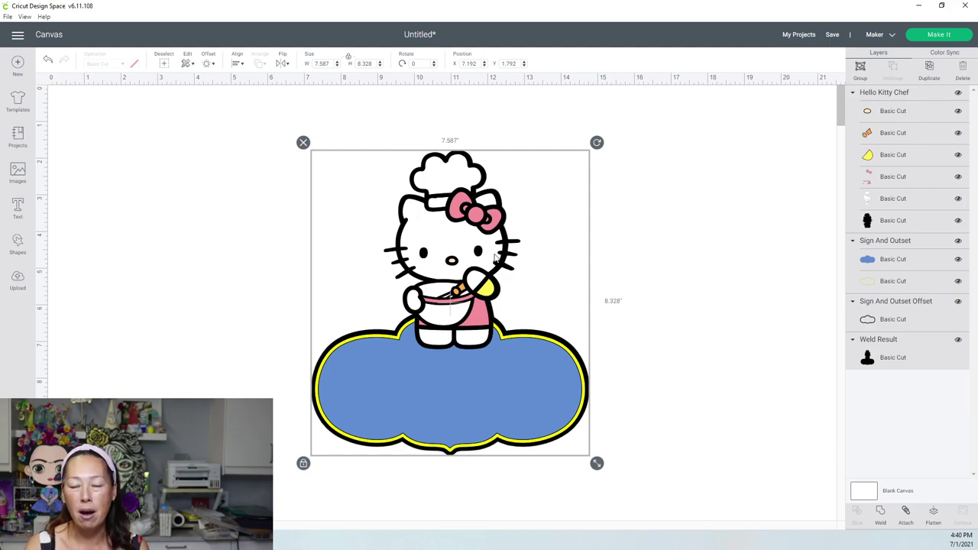
left_click(372, 63)
type("11.5")
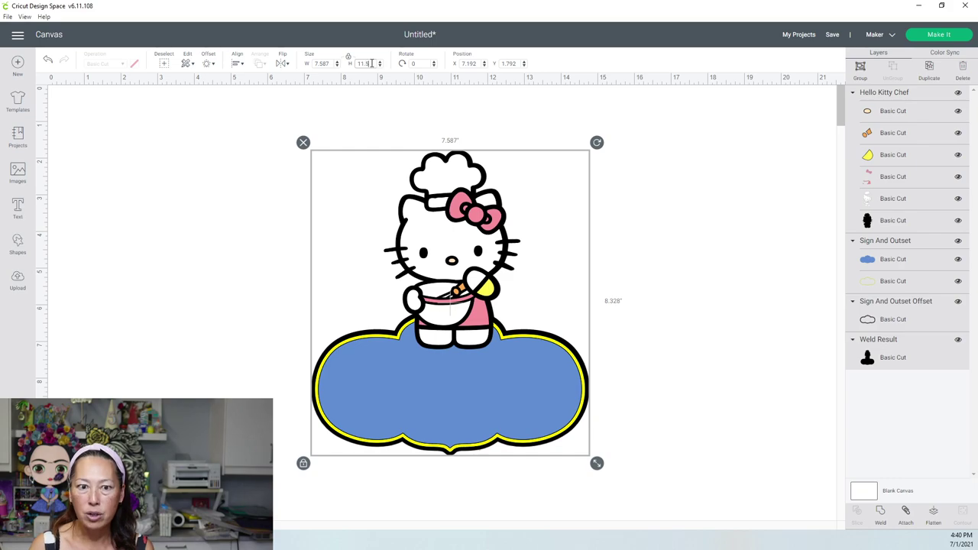
key("Tab")
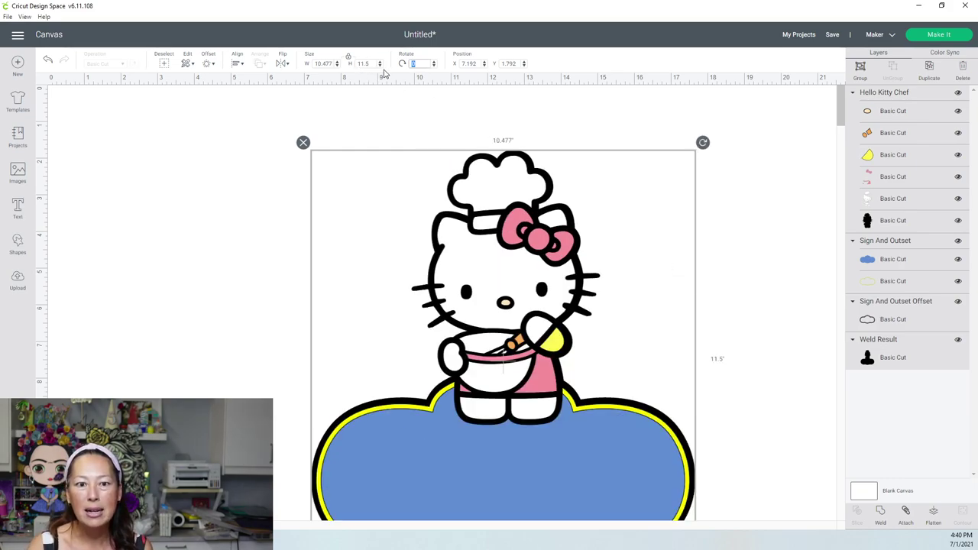
scroll(691, 305, "down", 2)
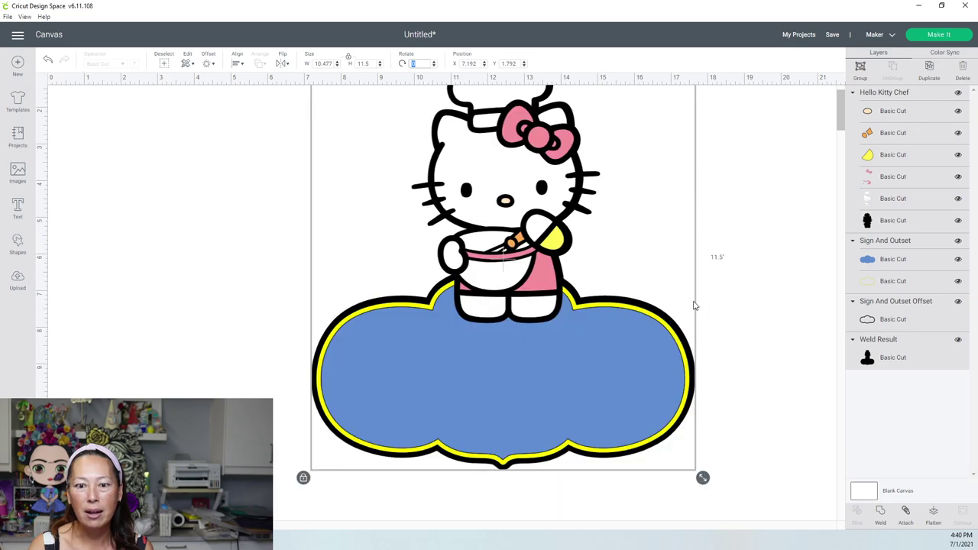
scroll(693, 306, "up", 1)
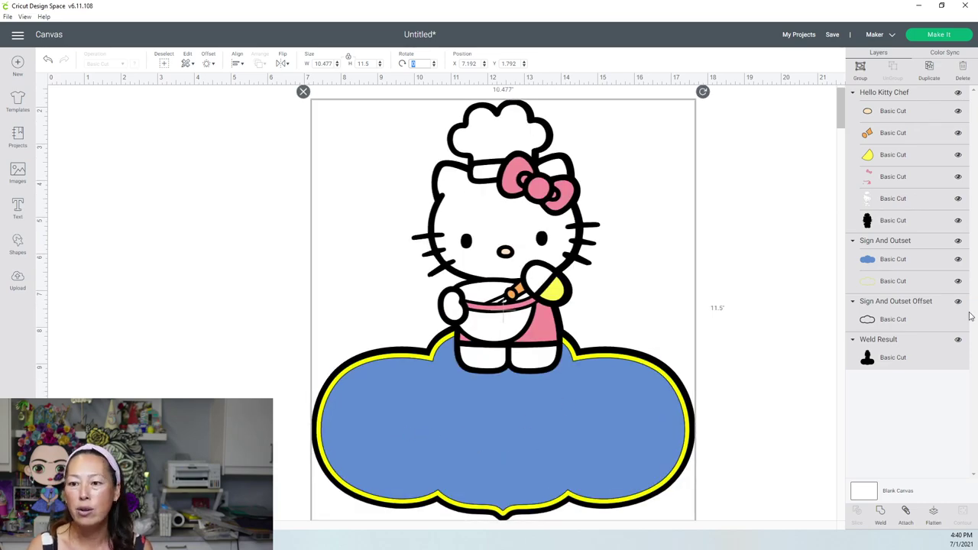
Recolour the sign's blue centre layer orange from the Material colors.
left_click(902, 259)
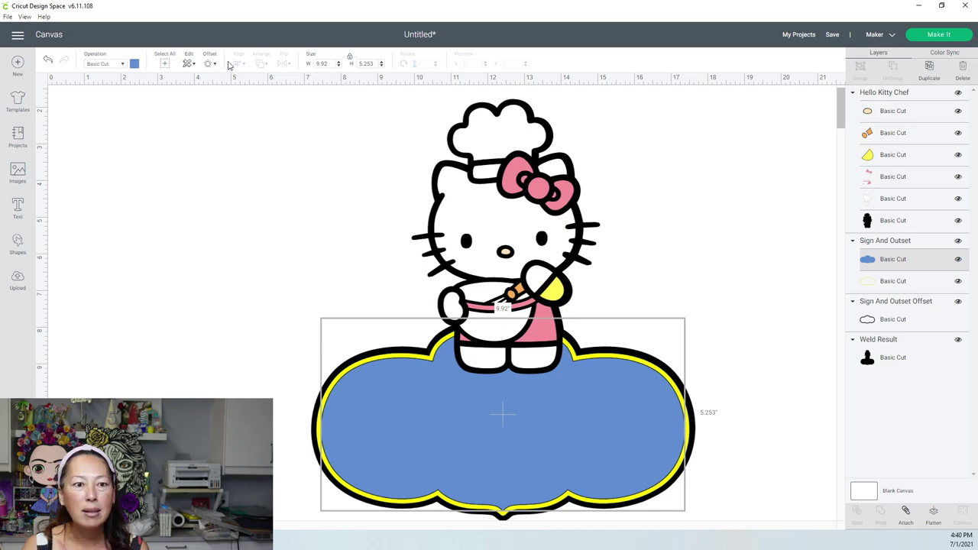
left_click(133, 64)
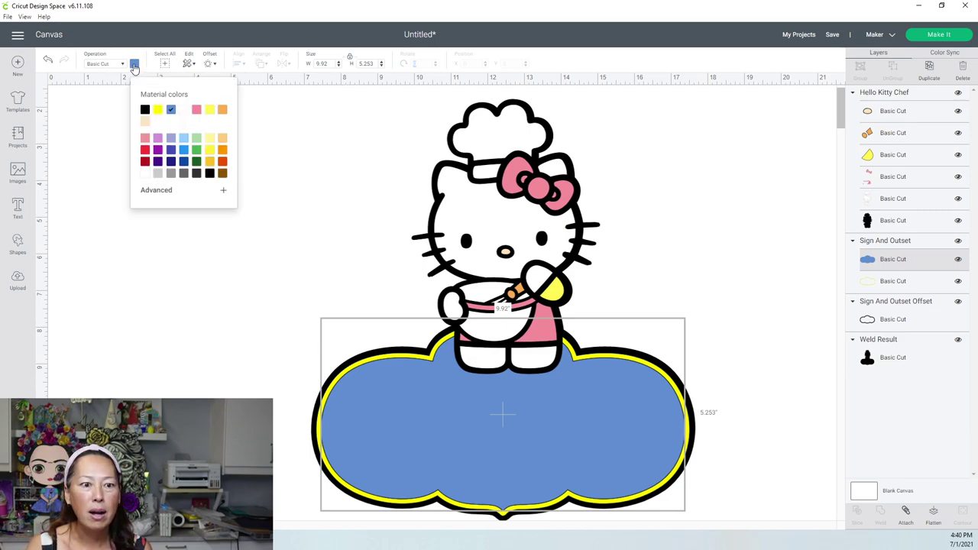
left_click(222, 151)
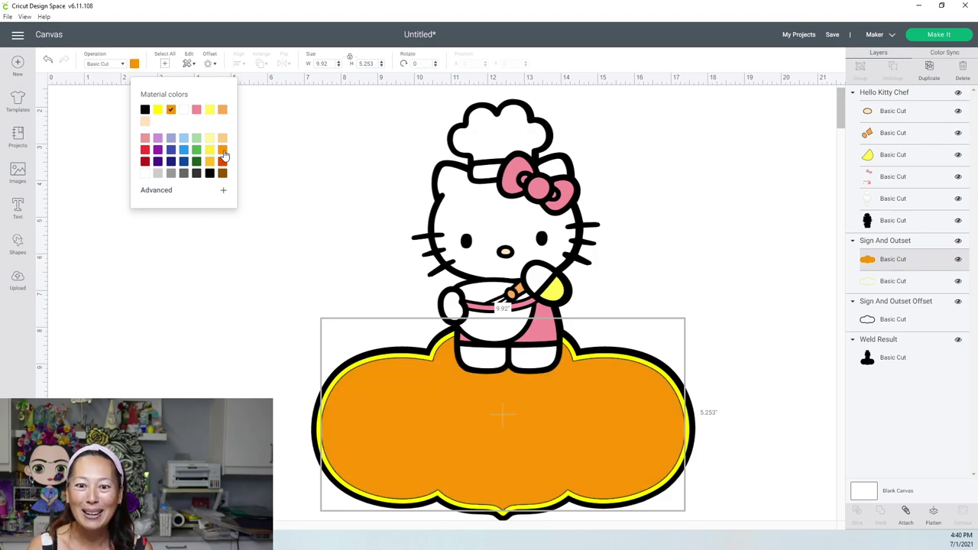
left_click(271, 176)
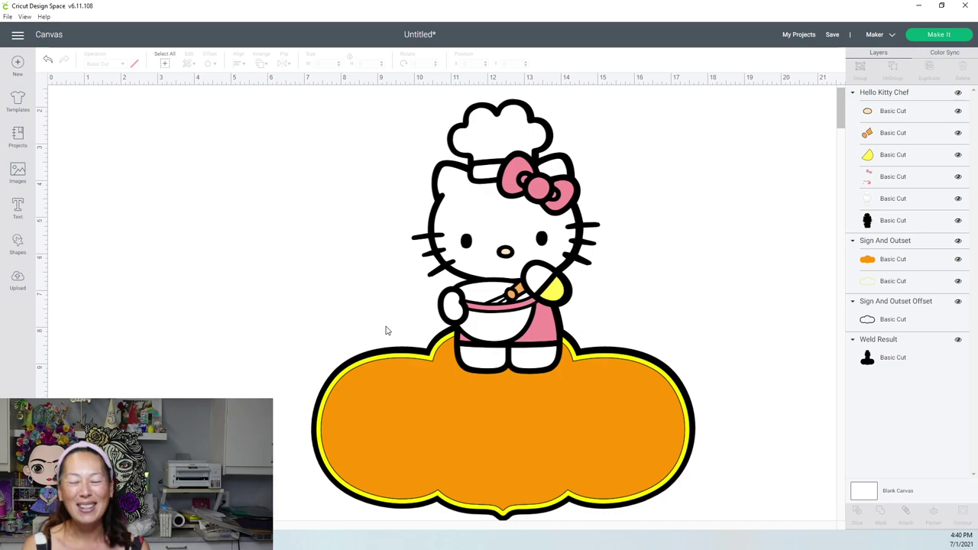
Shrink the whole design to about 5.086 by 5.583 inches and move it to the canvas's upper left.
left_click_drag(159, 171, 581, 442)
scroll(716, 428, "down", 1)
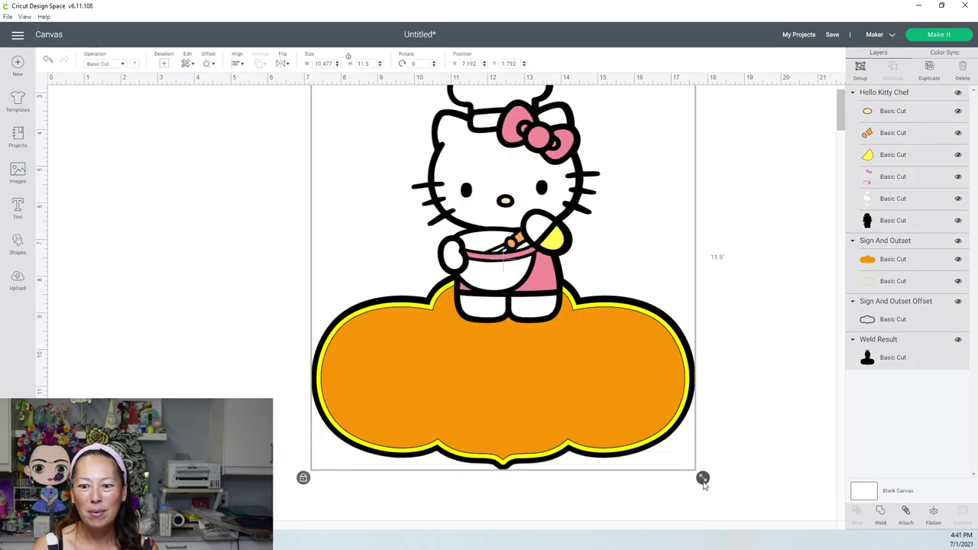
left_click_drag(703, 476, 467, 263)
left_click_drag(375, 184, 155, 242)
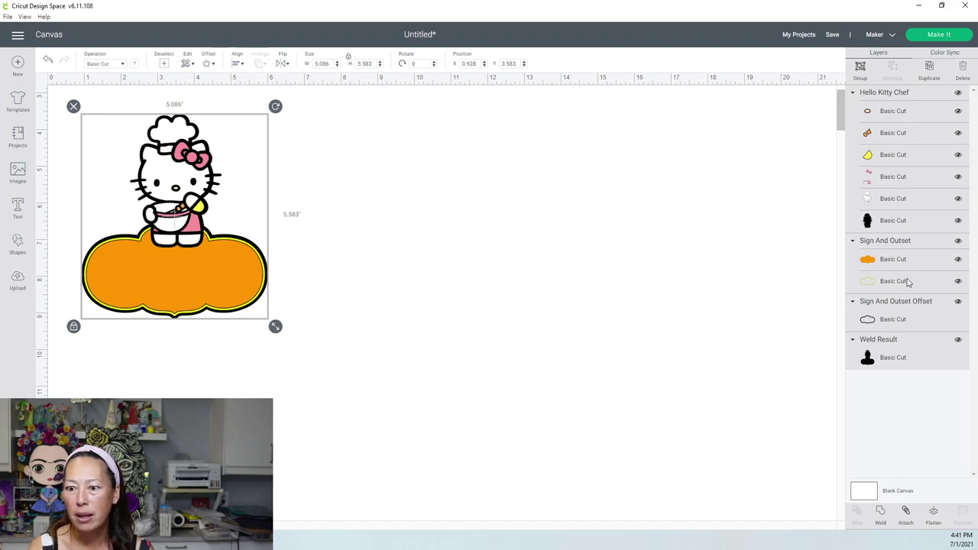
Change the sign's yellow outset layer to pink.
left_click(908, 282)
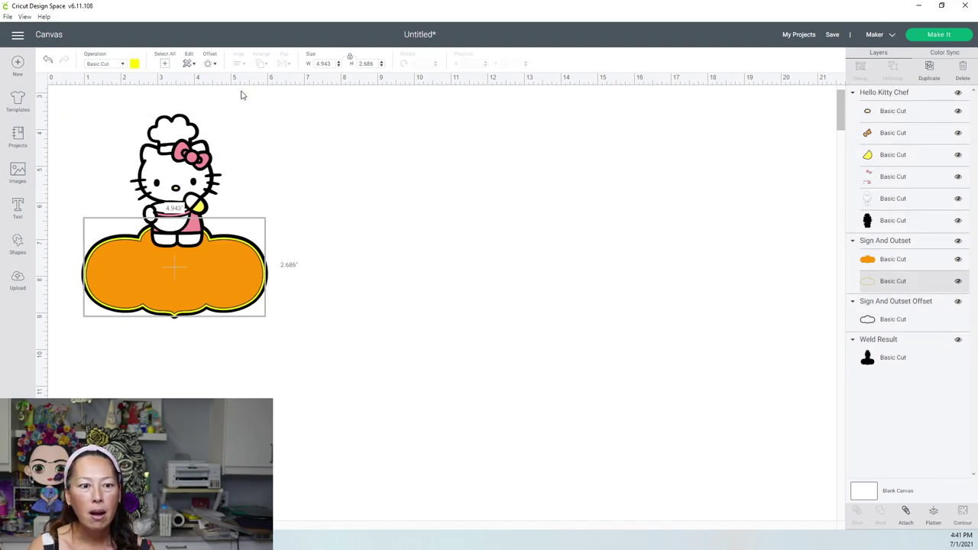
left_click(135, 63)
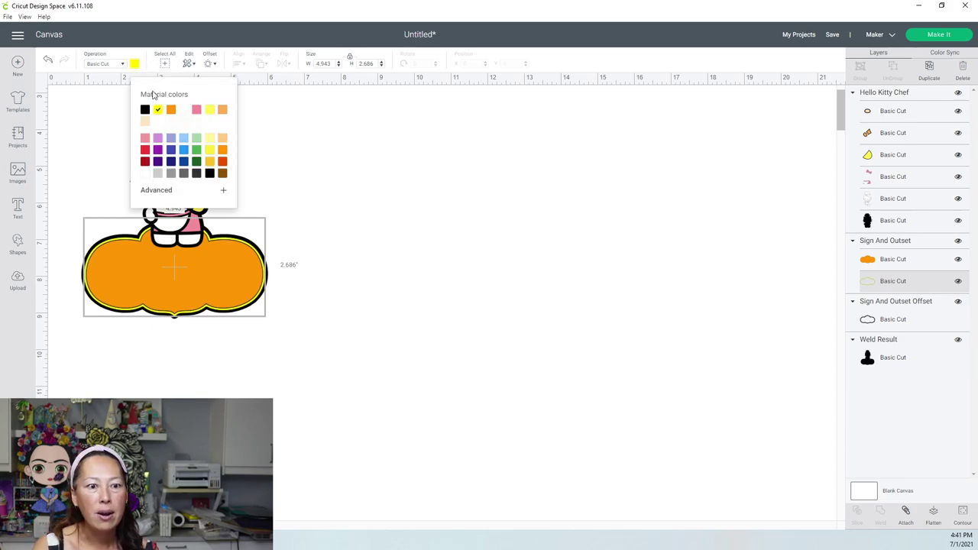
left_click(146, 140)
left_click(397, 173)
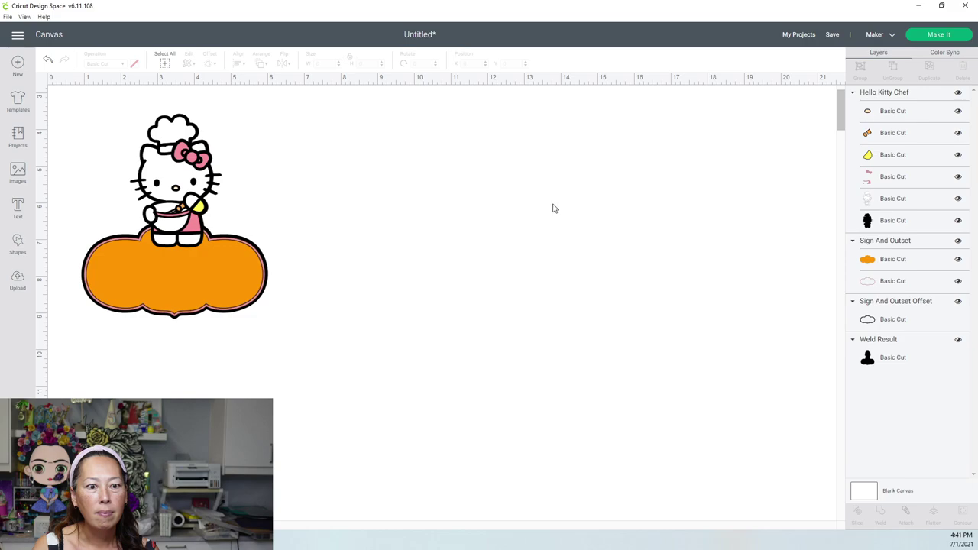
Make the orange sign fill the light pink #f3bebe using the Advanced colour picker.
left_click(878, 261)
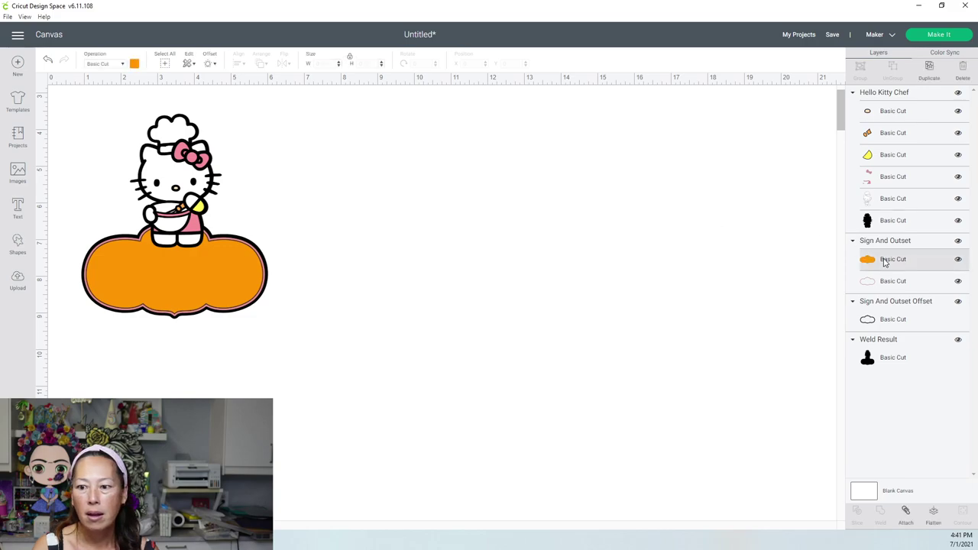
left_click(135, 64)
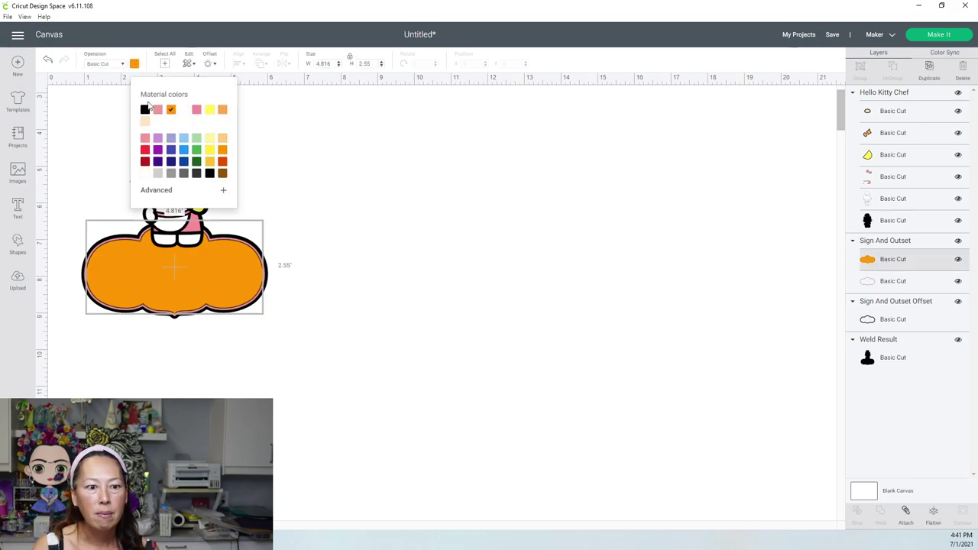
left_click(145, 141)
left_click(170, 179)
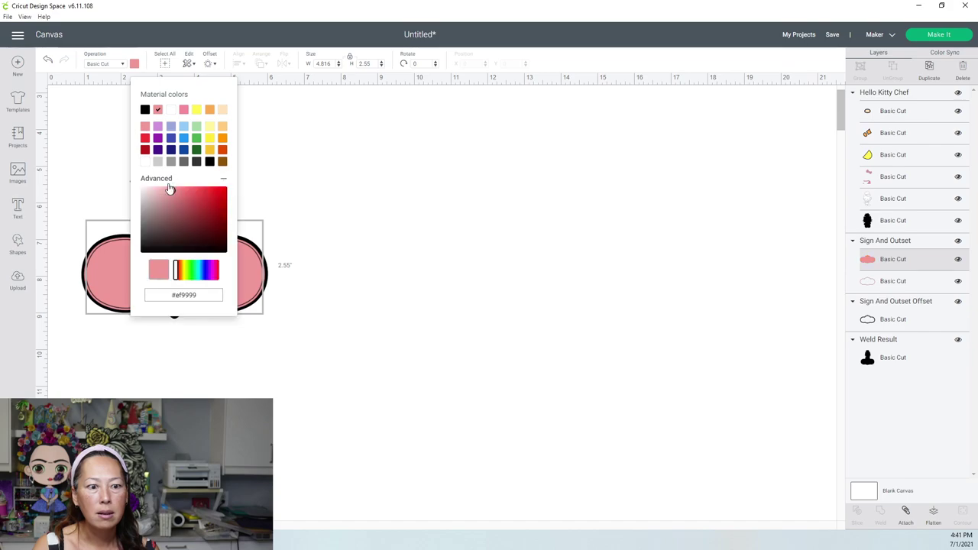
left_click(159, 191)
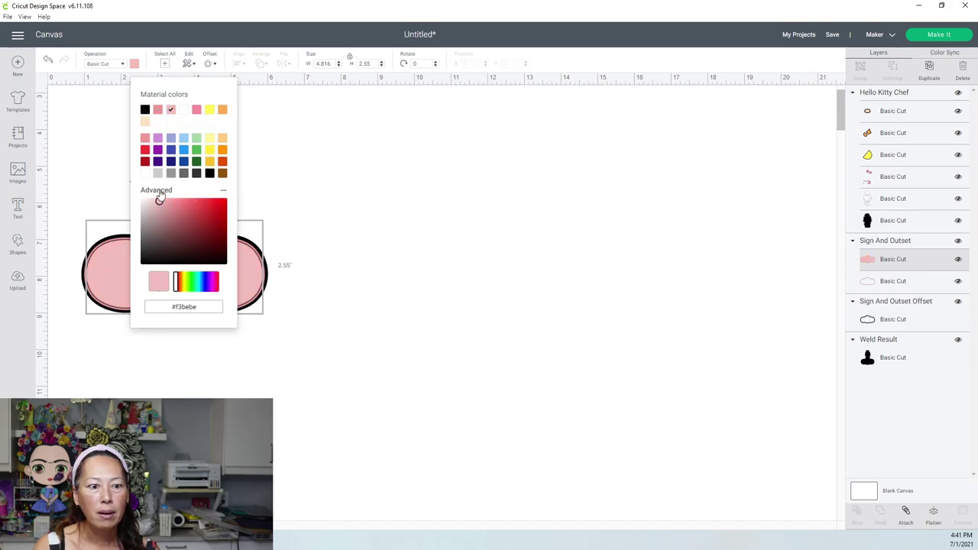
left_click(373, 140)
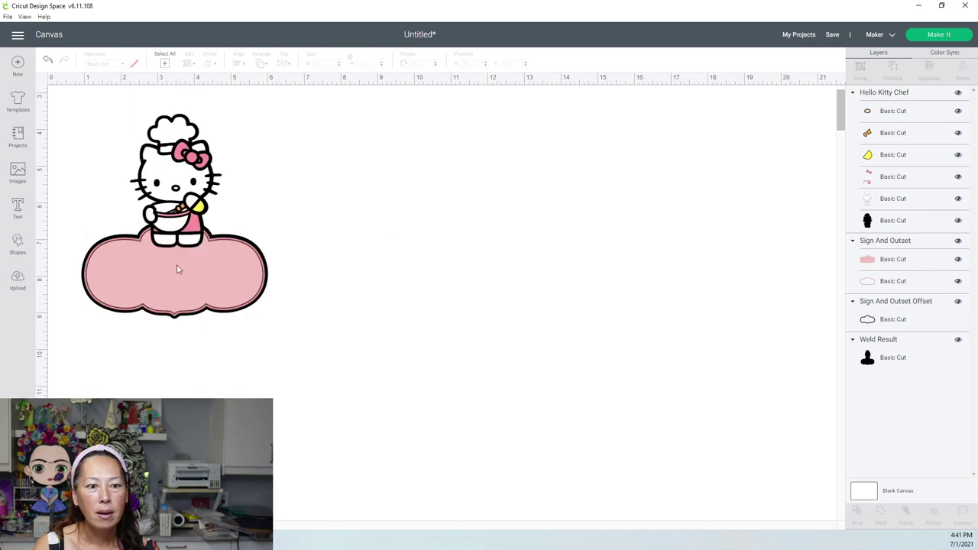
Add a new text layer and set its font to Haniberryku via a font search.
left_click(18, 210)
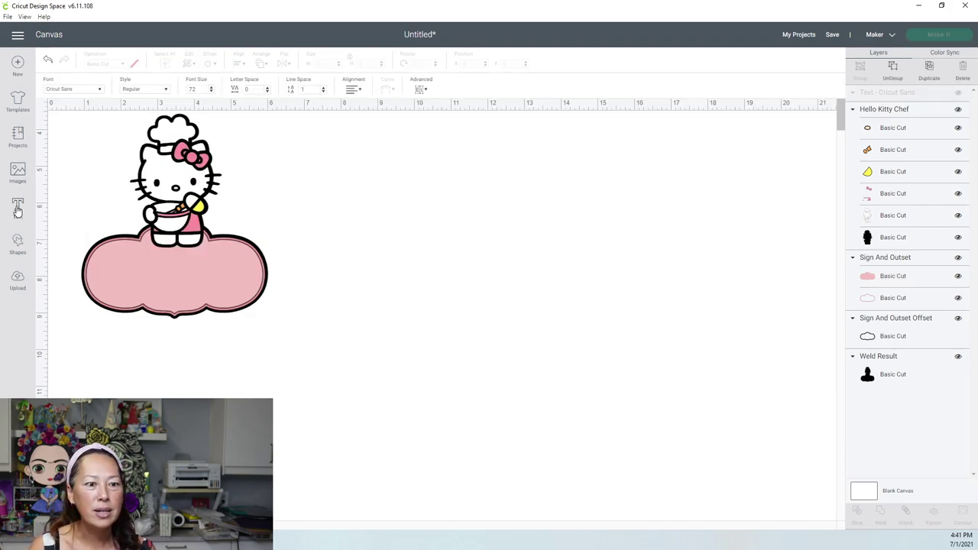
left_click(84, 92)
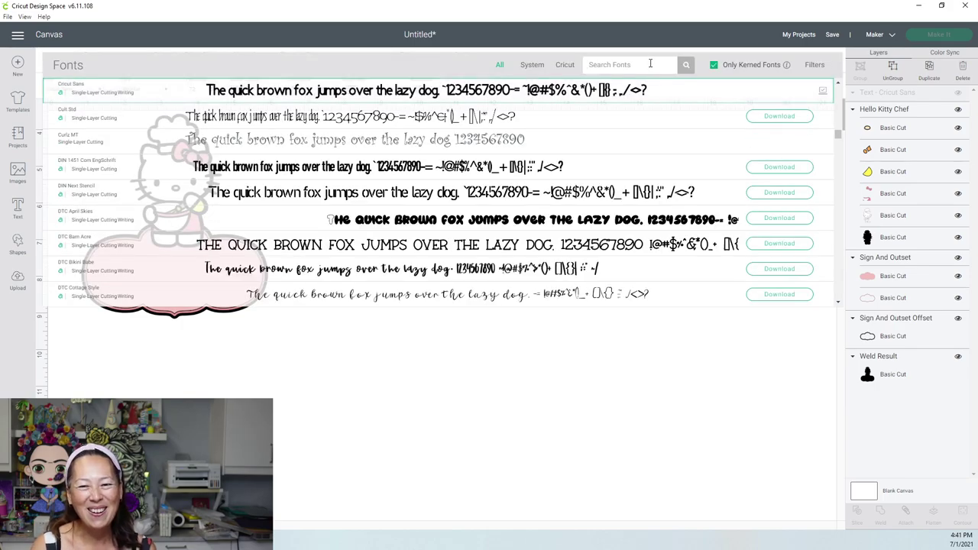
type("haniber")
left_click(588, 67)
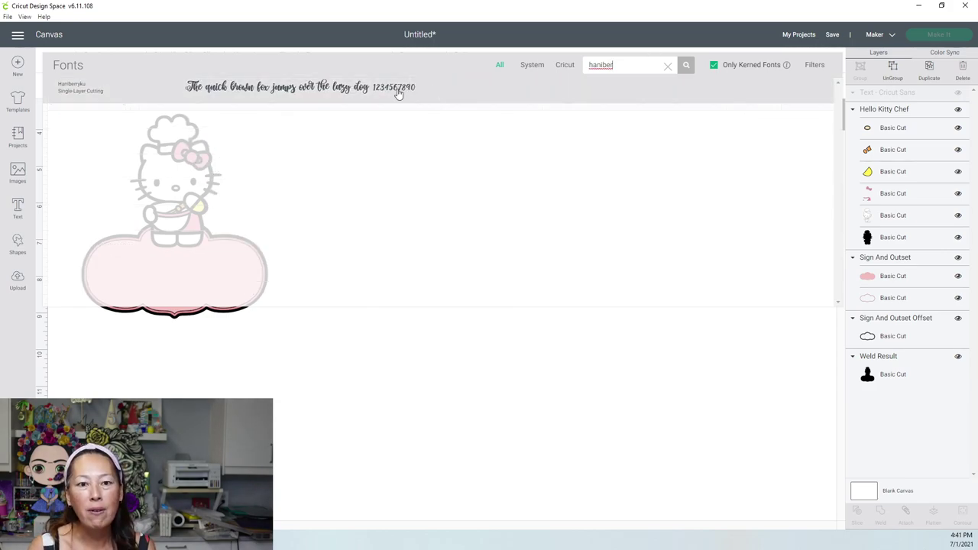
left_click(399, 90)
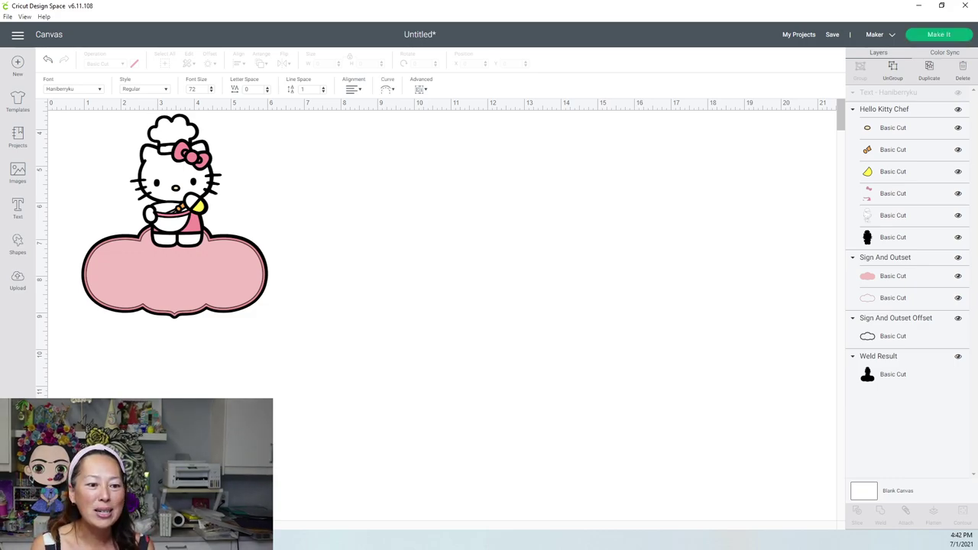
Type the first name into the text box and move it to the right of the sign.
type("Charlotte")
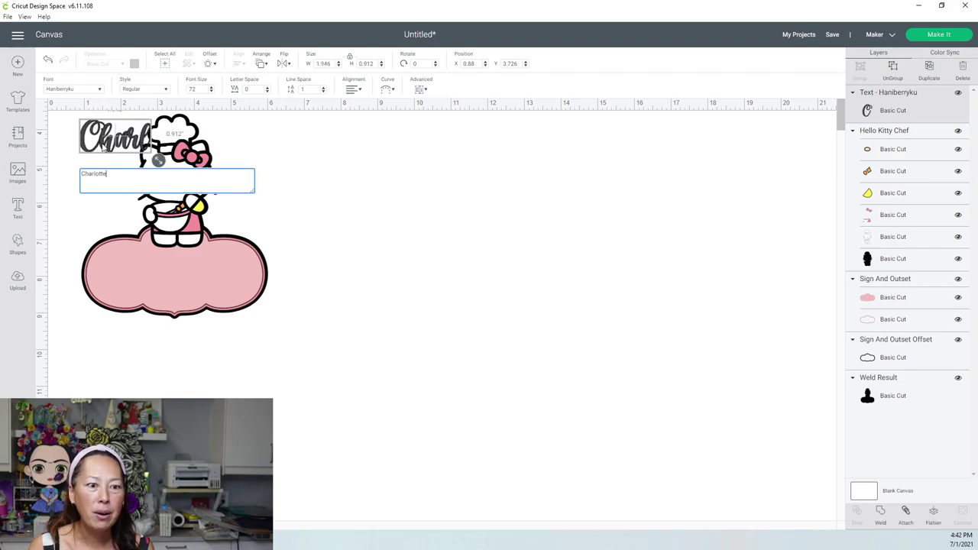
left_click(164, 158)
left_click_drag(164, 158, 436, 191)
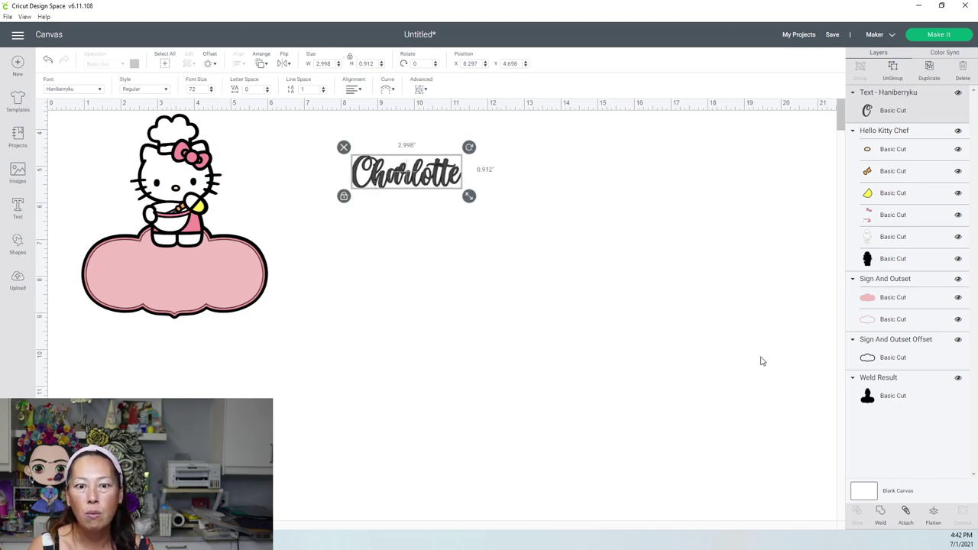
left_click(480, 222)
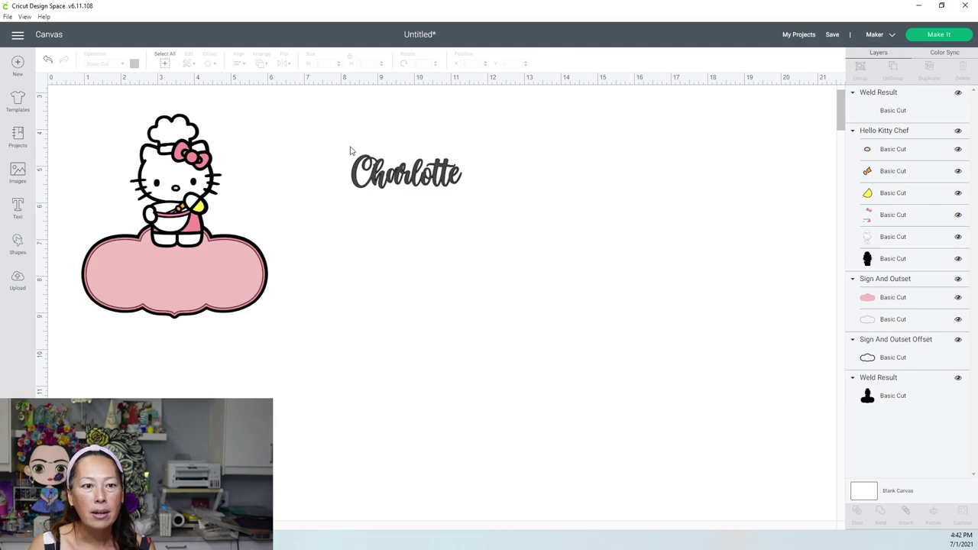
Make the name's lettering white.
left_click(401, 188)
left_click(135, 64)
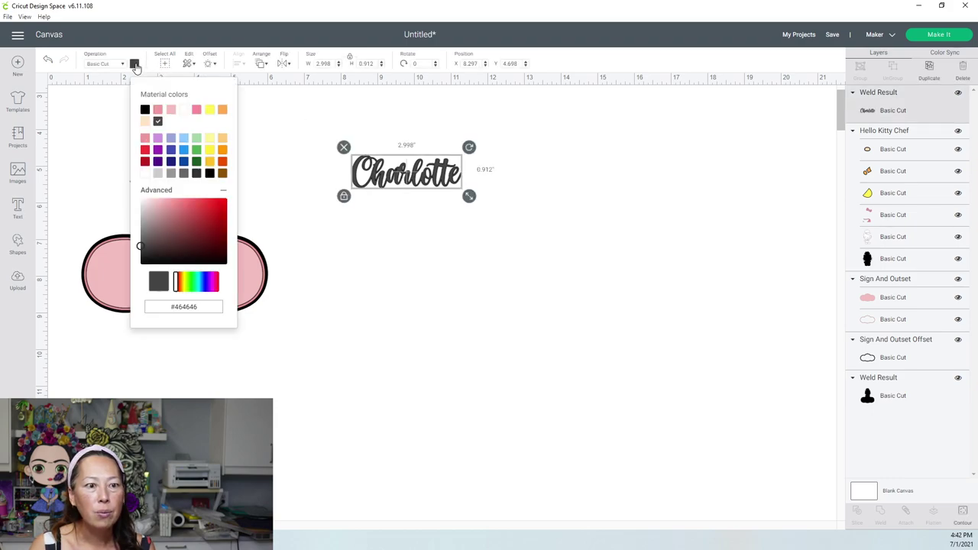
left_click(184, 114)
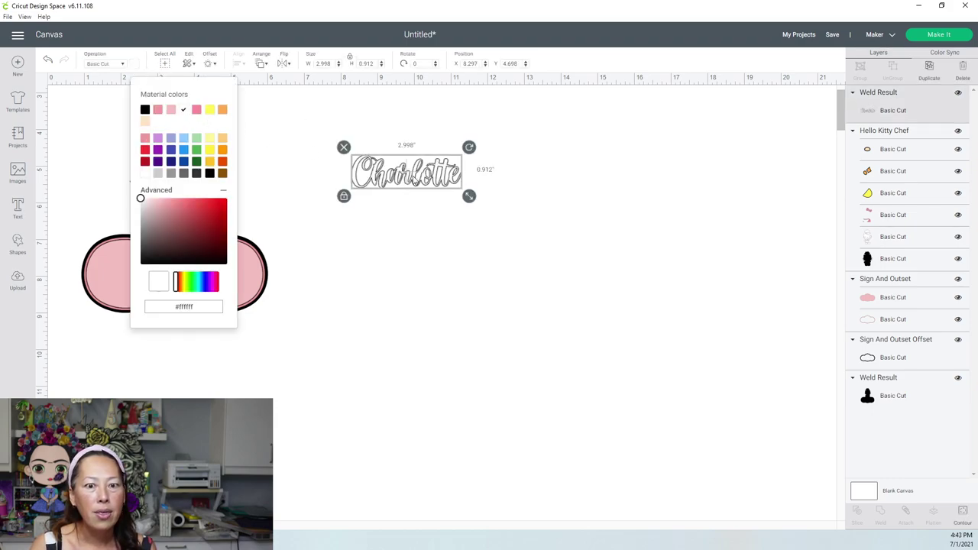
left_click(416, 181)
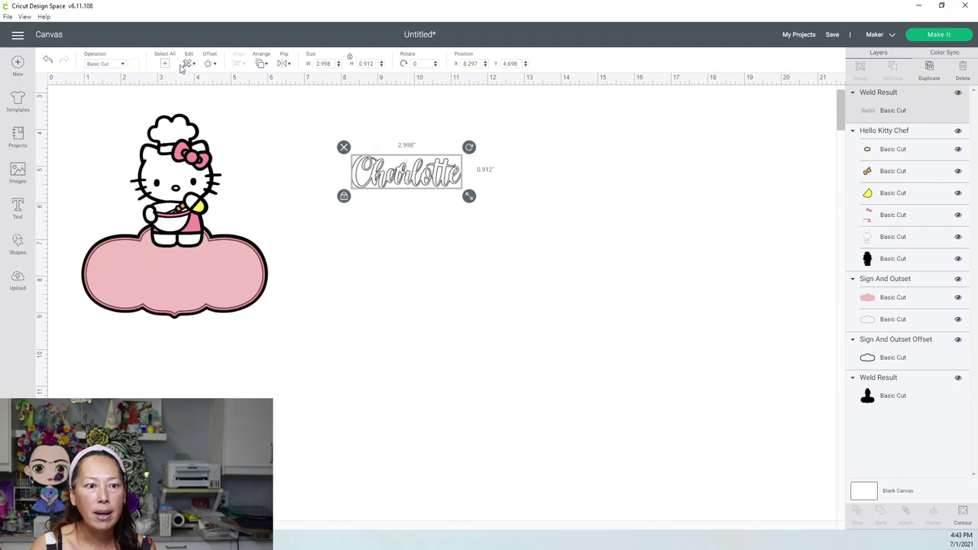
Add a 0.10 in offset around the name and colour it light pink #f3bebe.
left_click(210, 66)
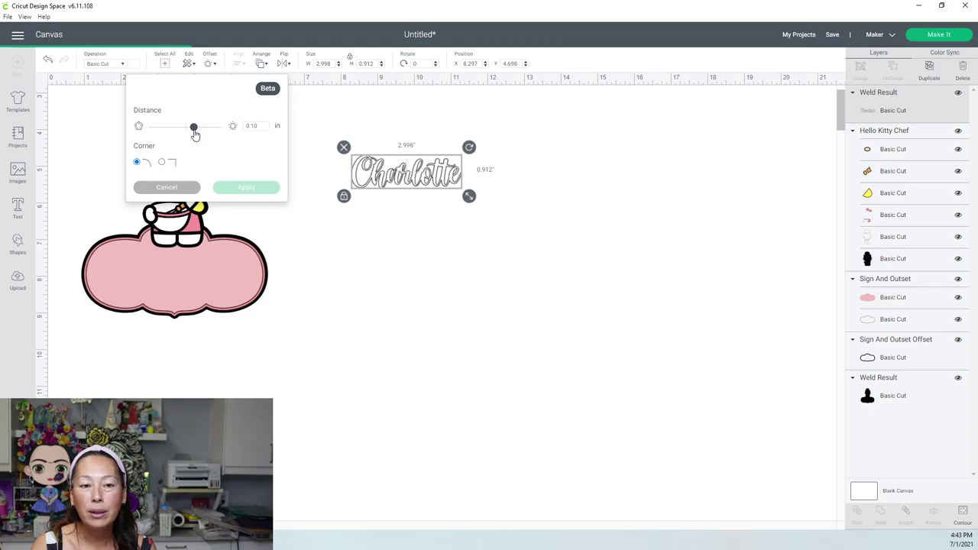
left_click(256, 189)
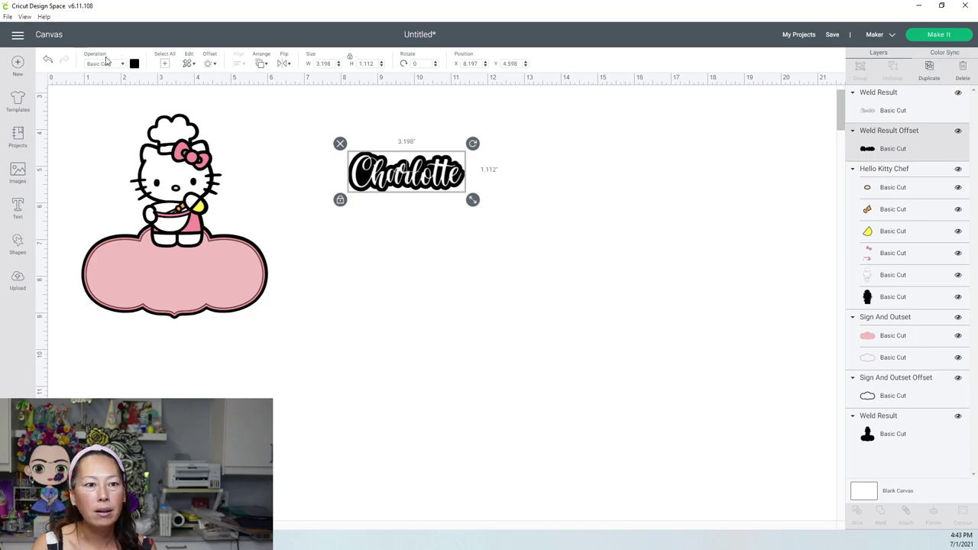
left_click(134, 64)
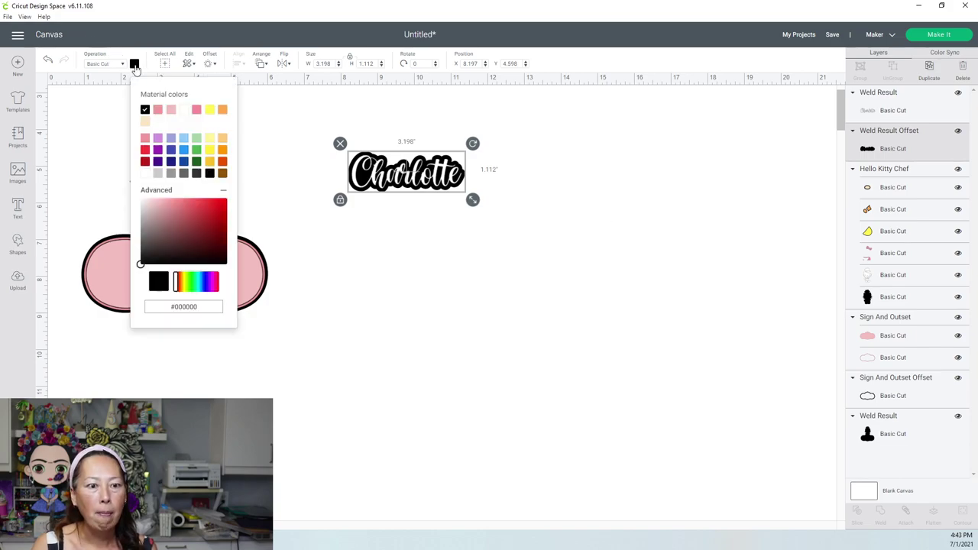
left_click(171, 111)
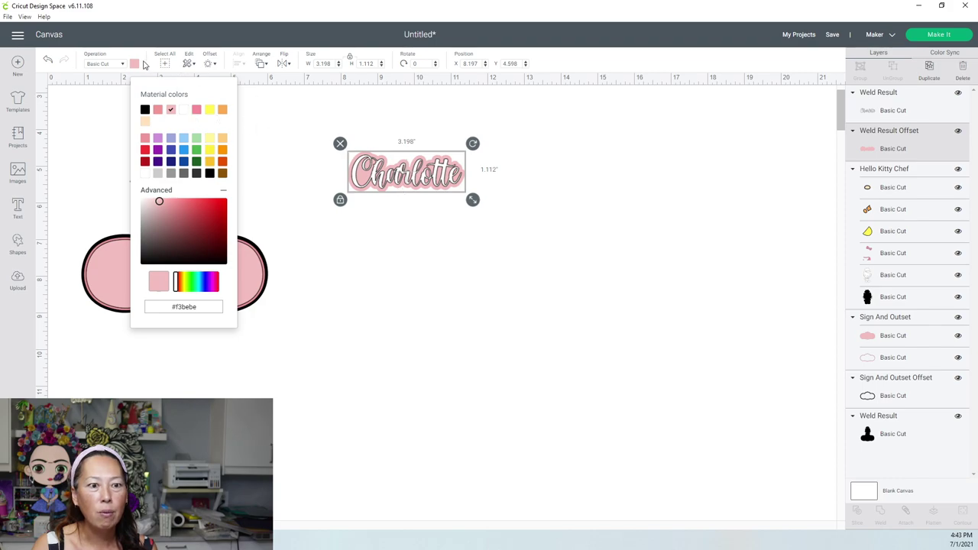
Add a second outer offset around the name, colour it white, and select all three name layers.
left_click(211, 64)
left_click(243, 190)
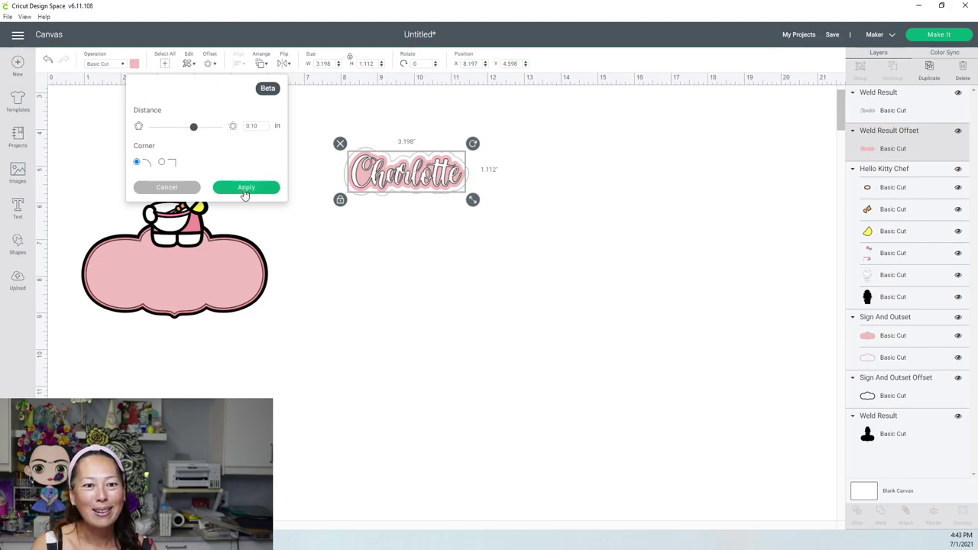
left_click(244, 191)
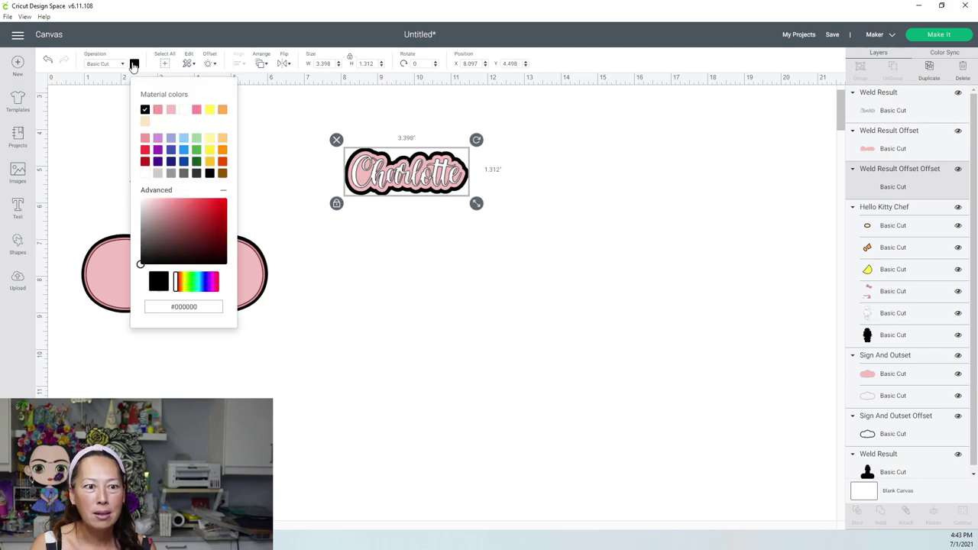
left_click(184, 109)
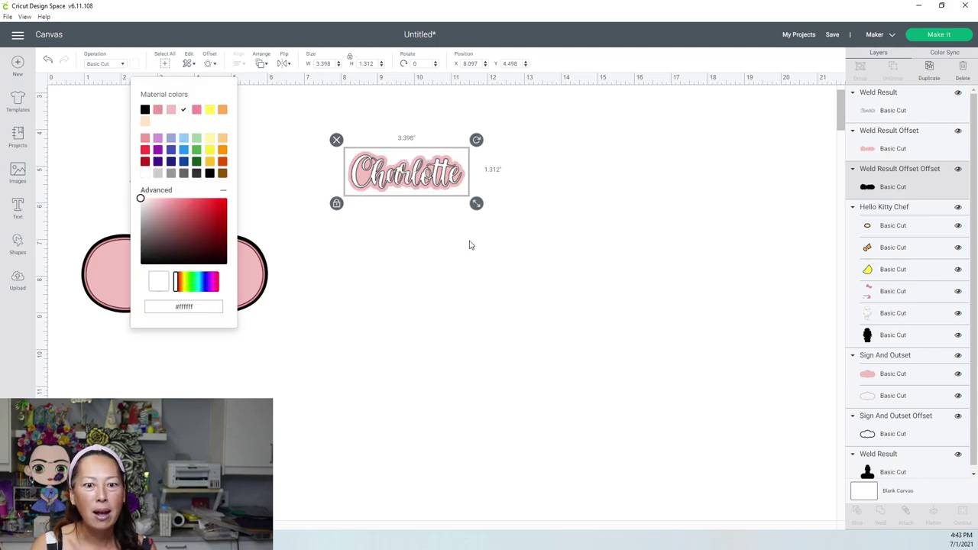
left_click(474, 233)
left_click_drag(476, 226, 314, 134)
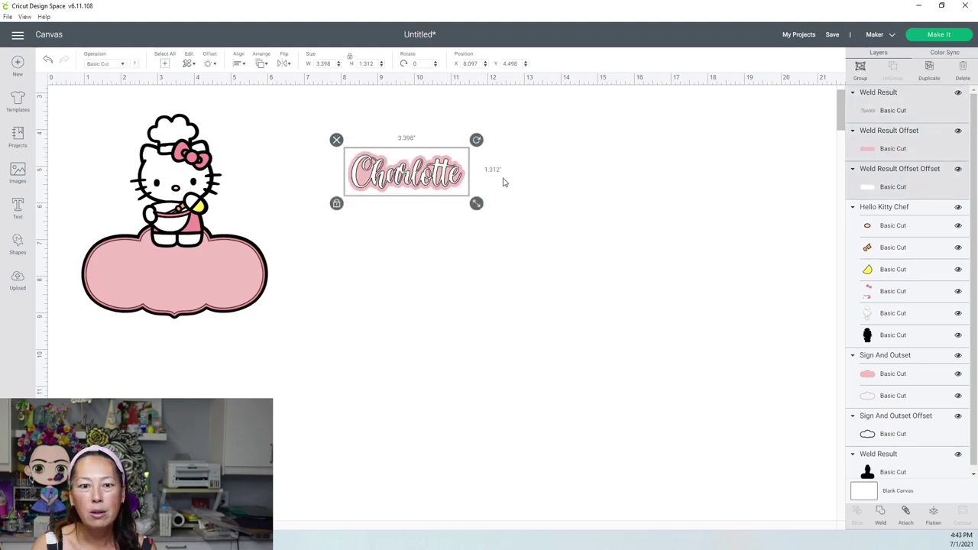
Group the name with its two offsets and centre it on the pink sign.
key("ctrl+g")
left_click_drag(455, 183, 223, 282)
left_click(386, 270)
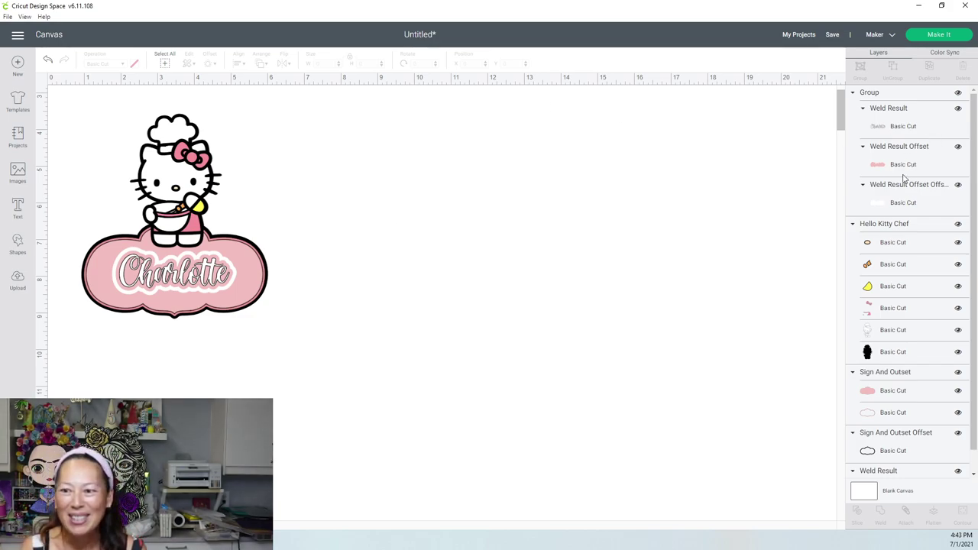
Change the sign's Basic Cut outline layer to white.
left_click(893, 419)
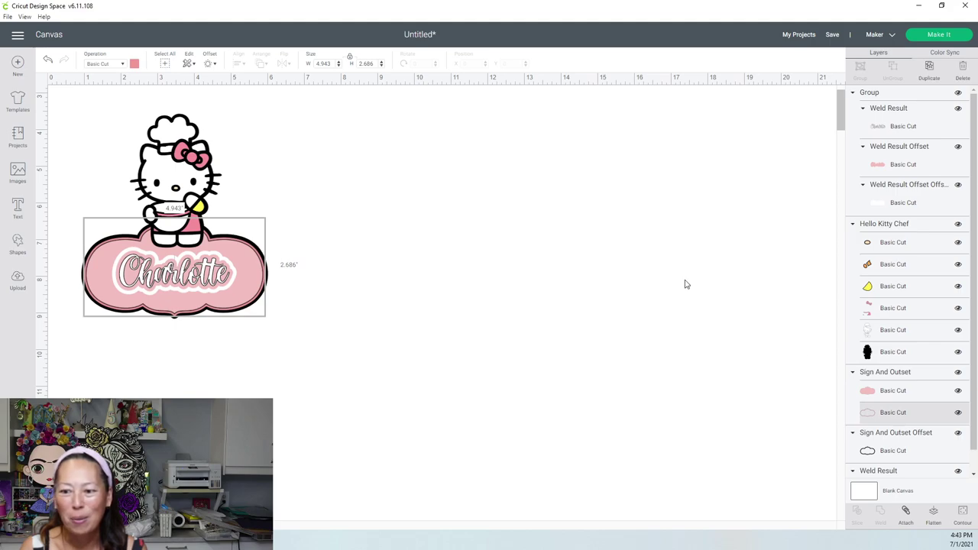
left_click(135, 64)
left_click(184, 111)
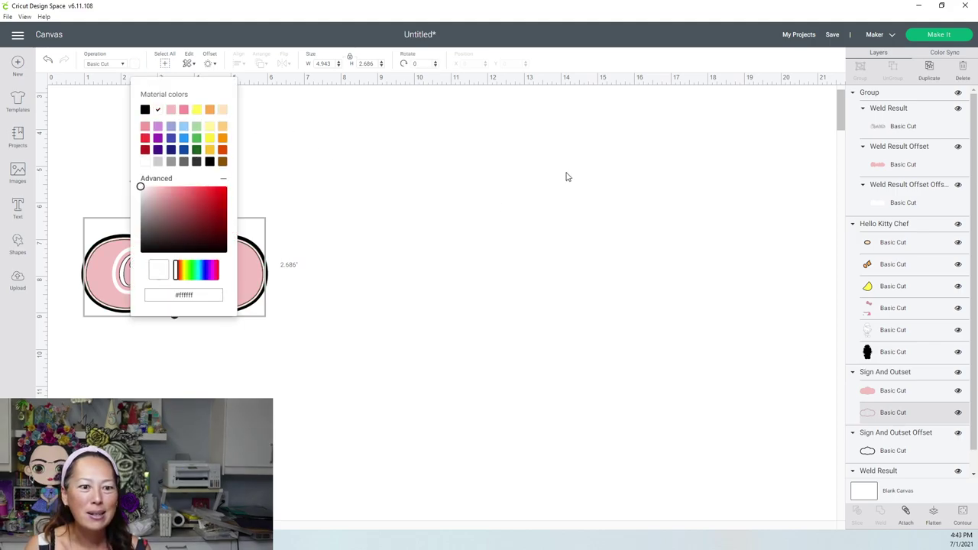
left_click(566, 177)
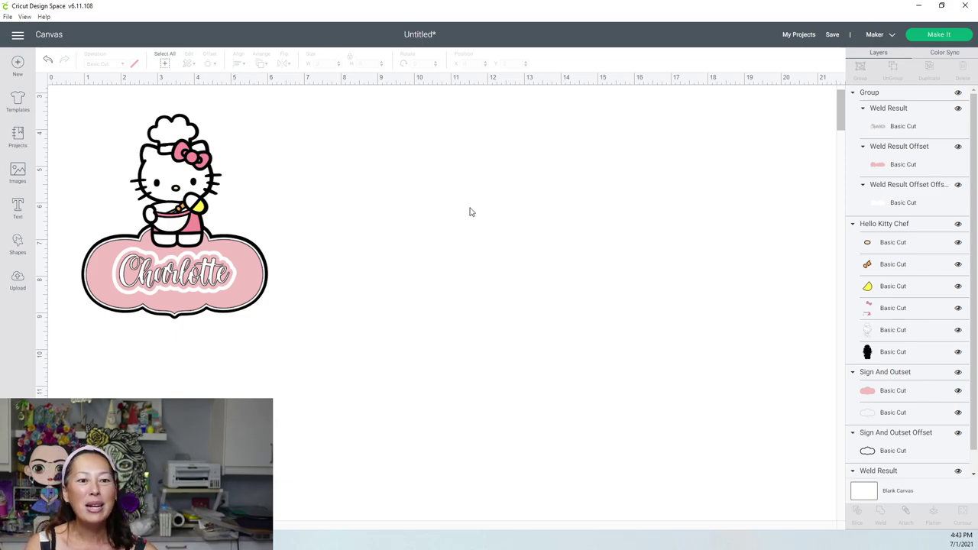
Insert the uploaded blue cloud sign, size it 12 in wide (6.52 in tall), and place it beside the design.
left_click(17, 243)
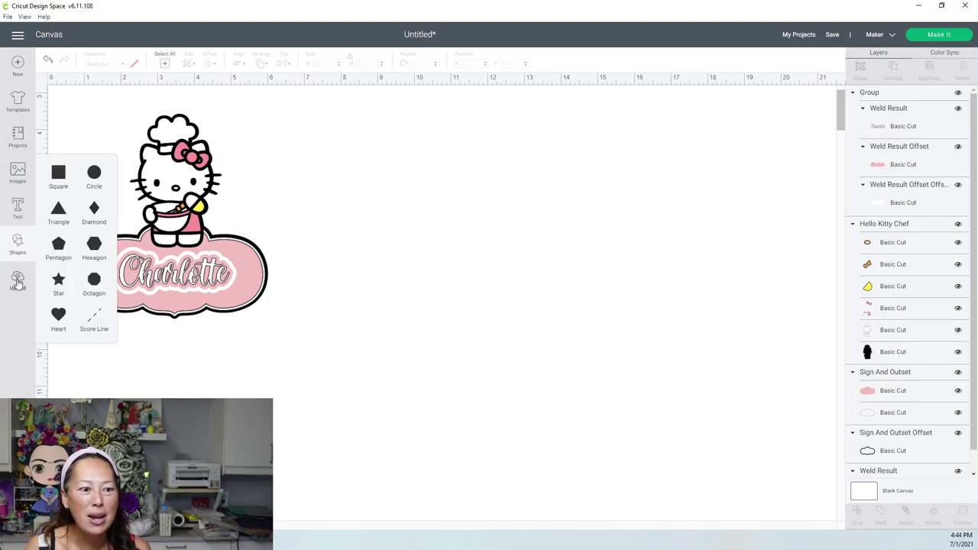
left_click(17, 279)
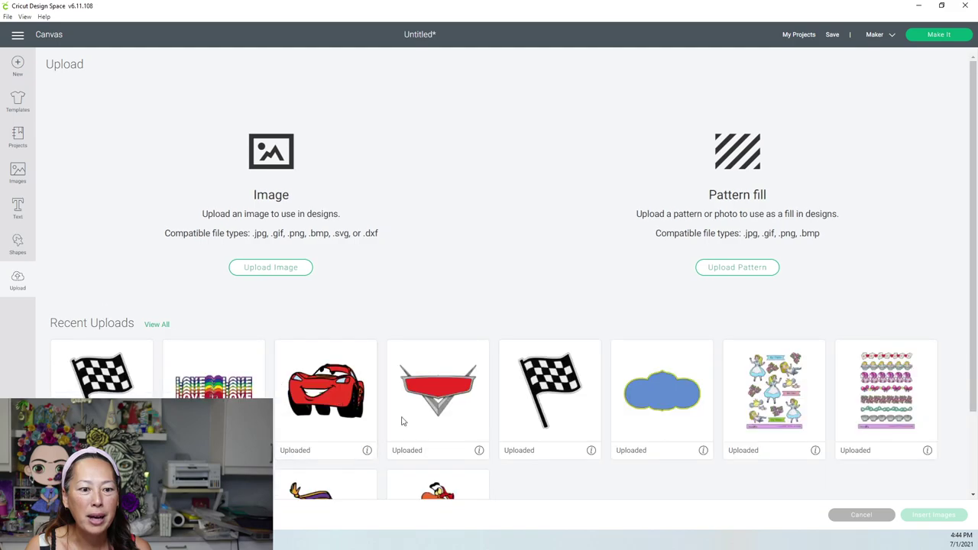
left_click(668, 415)
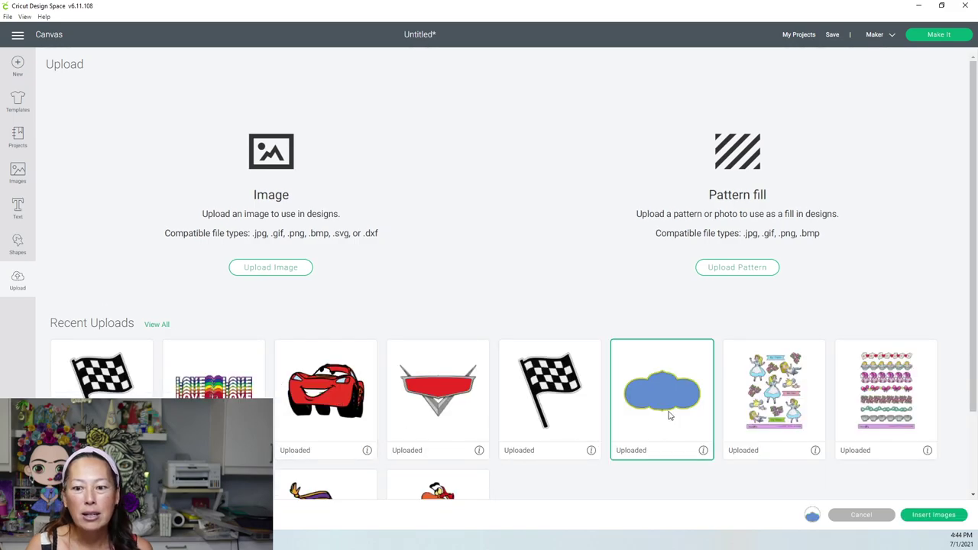
left_click(912, 519)
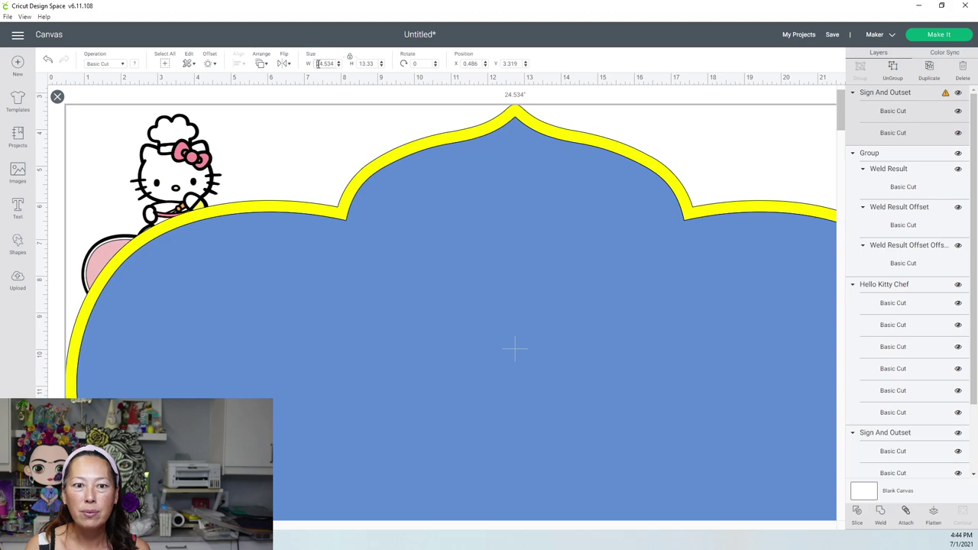
type("2")
key("Return")
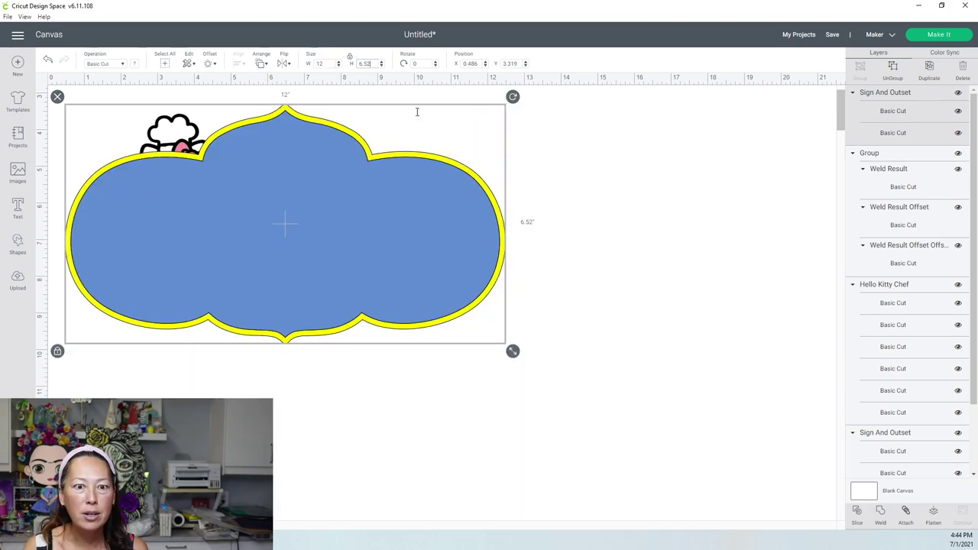
left_click_drag(600, 268, 594, 305)
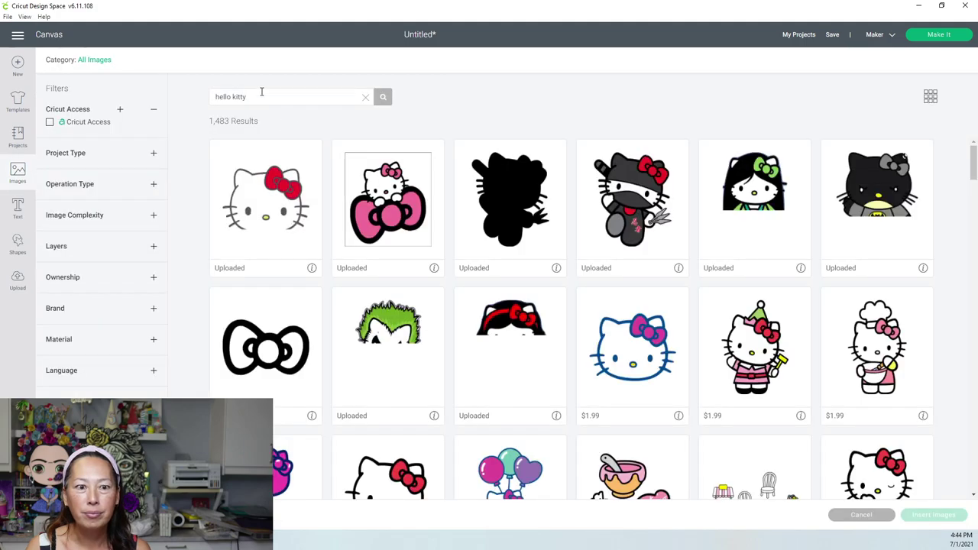
Search the image library for 'elsa' and insert the Anna and Elsa image.
left_click_drag(262, 92, 184, 87)
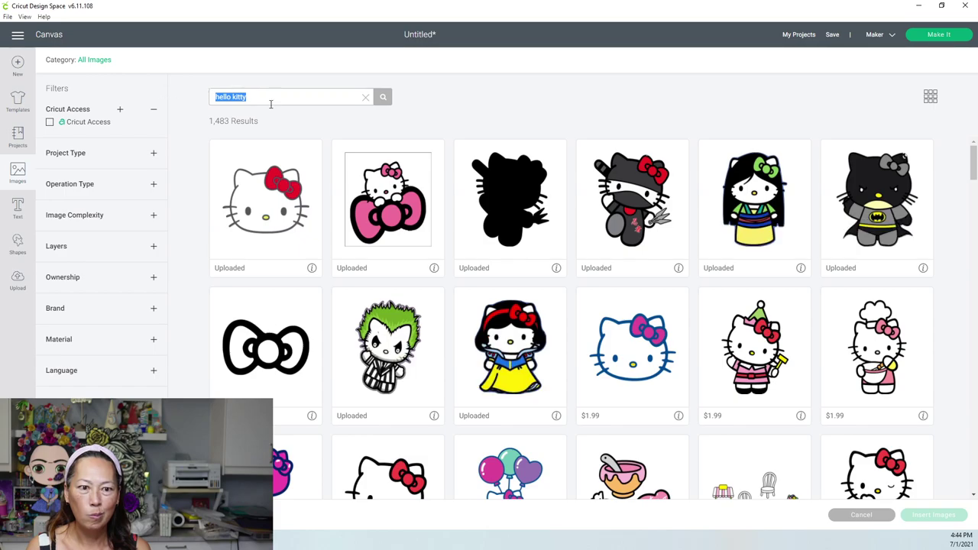
key("BackSpace")
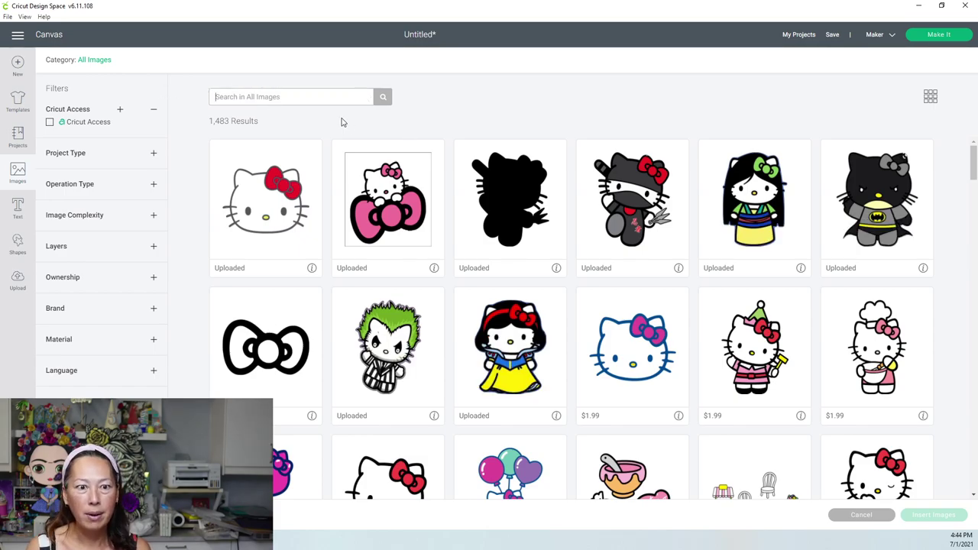
type("elsa")
key("Return")
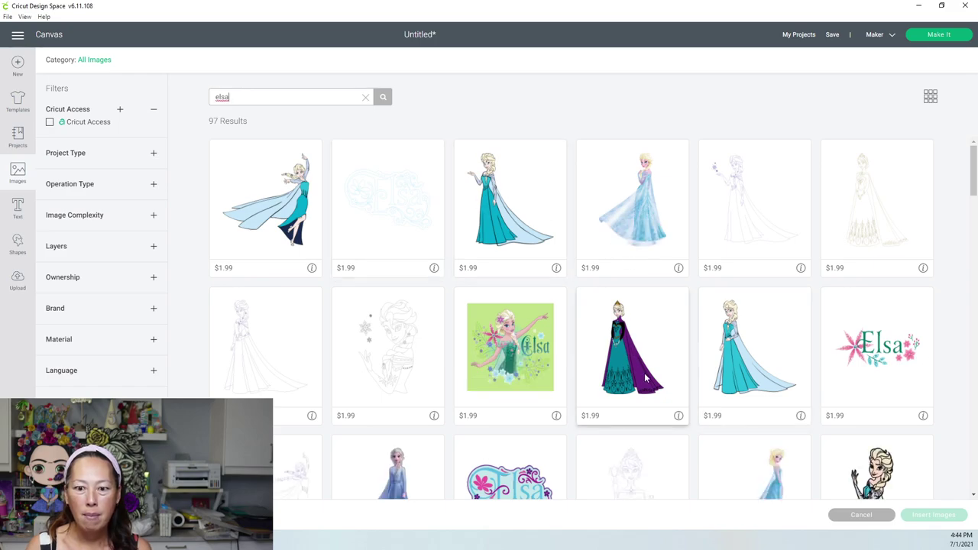
scroll(646, 374, "down", 5)
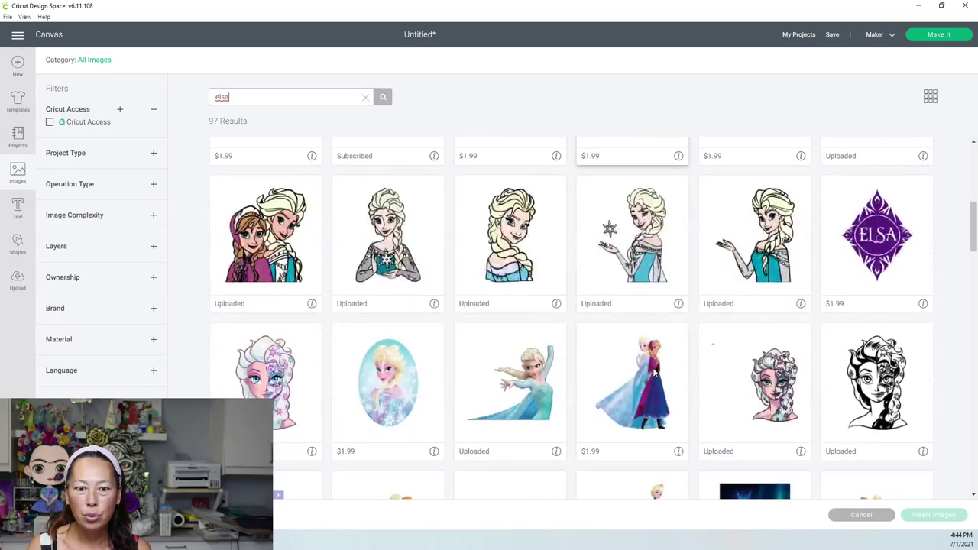
scroll(655, 372, "down", 2)
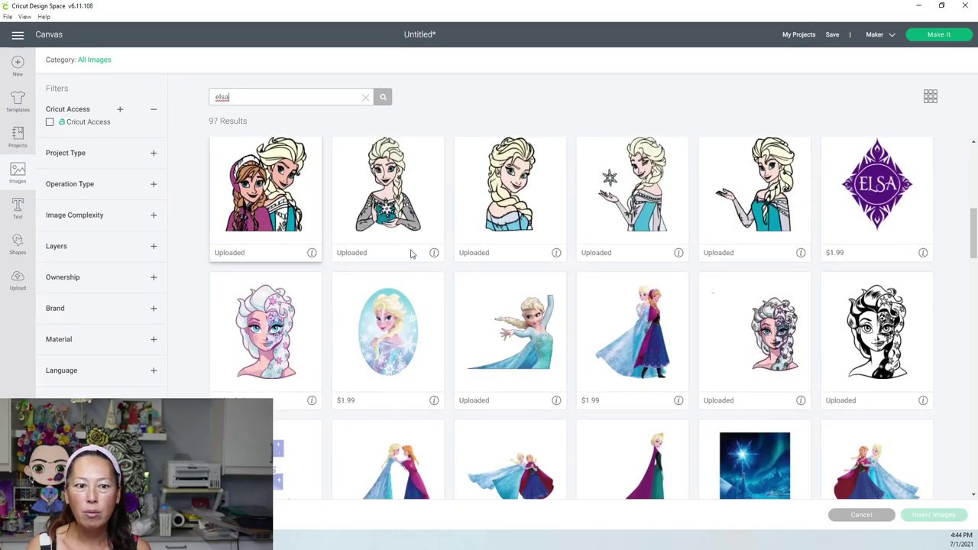
left_click(926, 520)
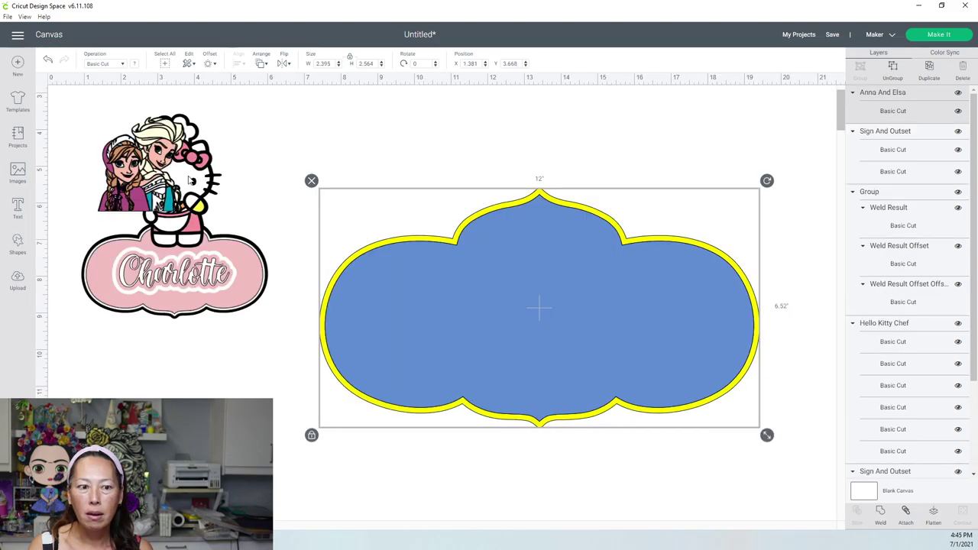
Move the Anna and Elsa image onto the blue sign and enlarge it.
left_click_drag(161, 200, 701, 371)
left_click(550, 218)
left_click_drag(656, 300, 737, 388)
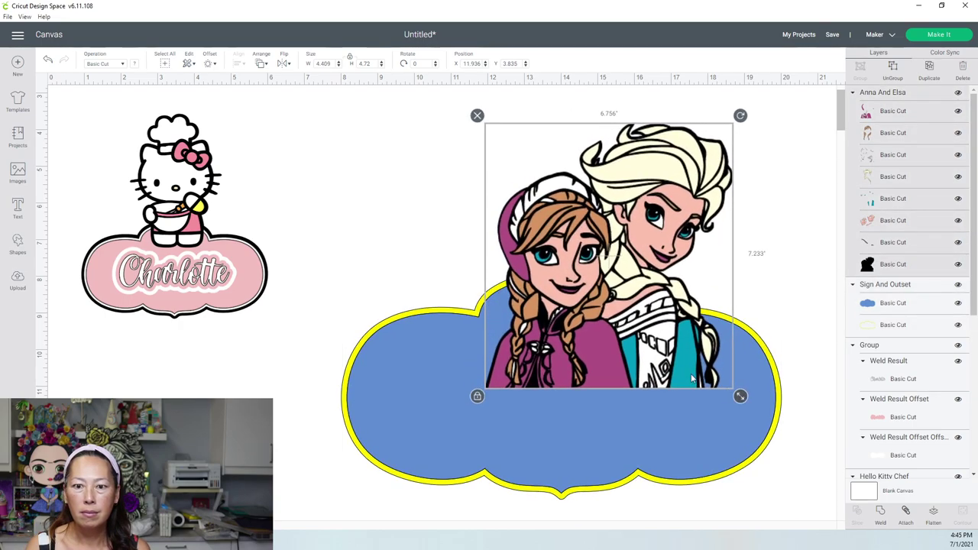
Bring the blue sign to the front and position it below the characters' shoulders.
left_click_drag(708, 427, 697, 461)
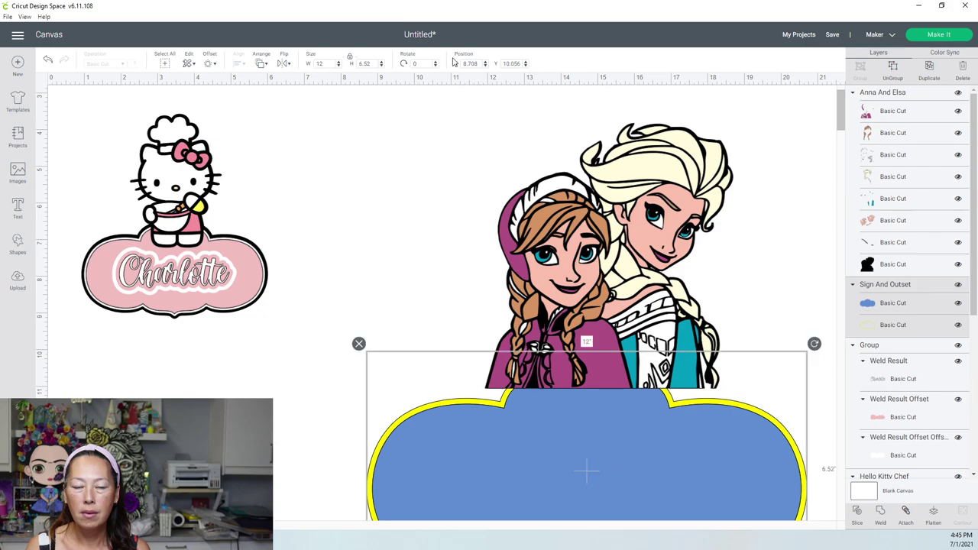
left_click(262, 65)
left_click(284, 119)
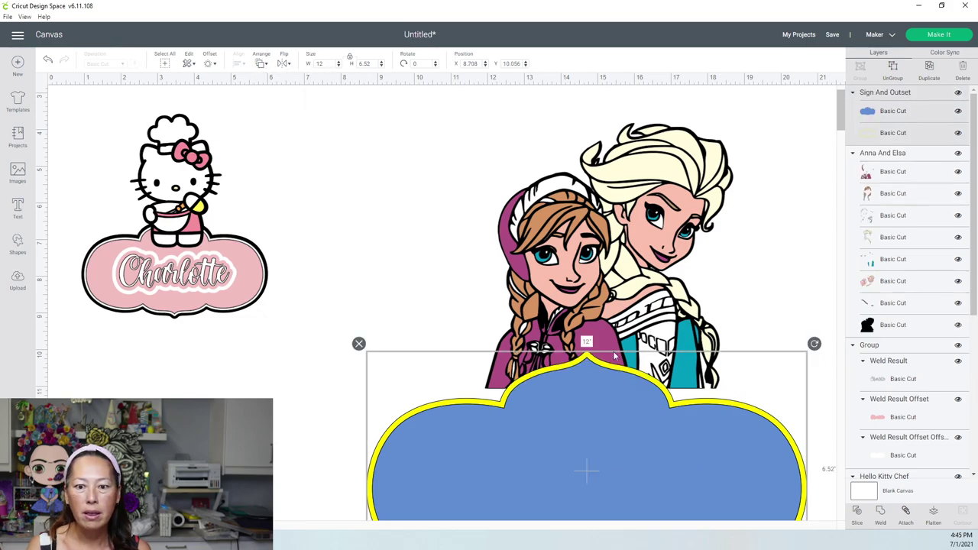
left_click_drag(619, 390, 625, 385)
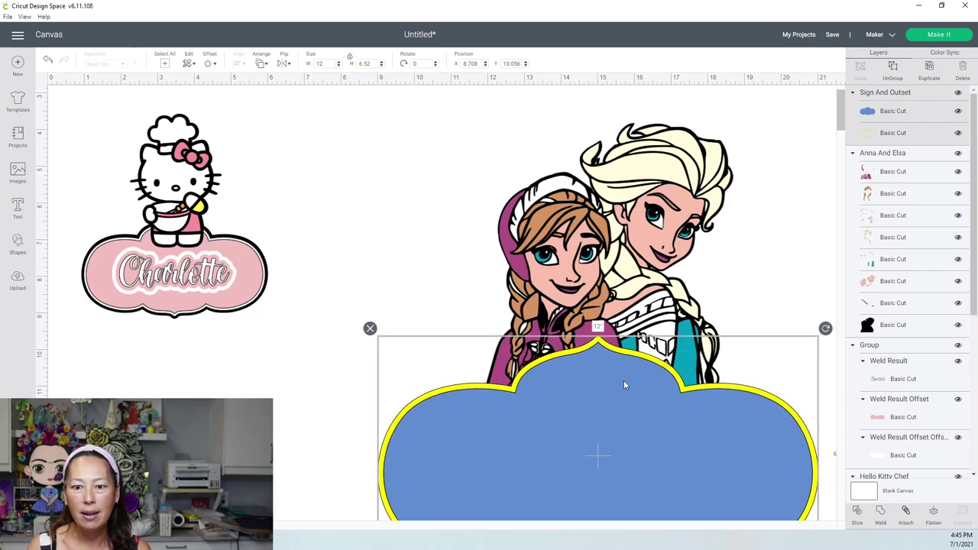
left_click(356, 233)
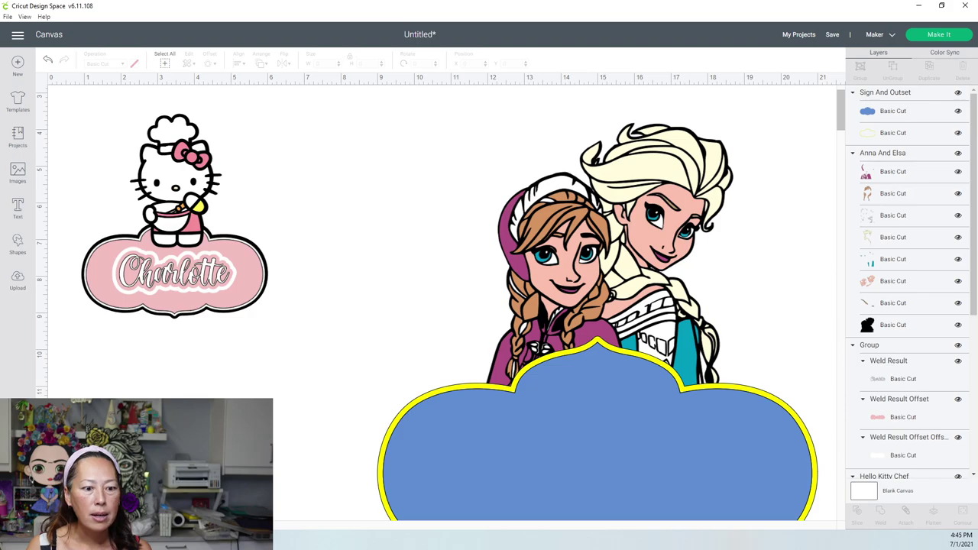
Recolour the scalloped sign purple and its outline layer light blue.
key("ctrl+minus")
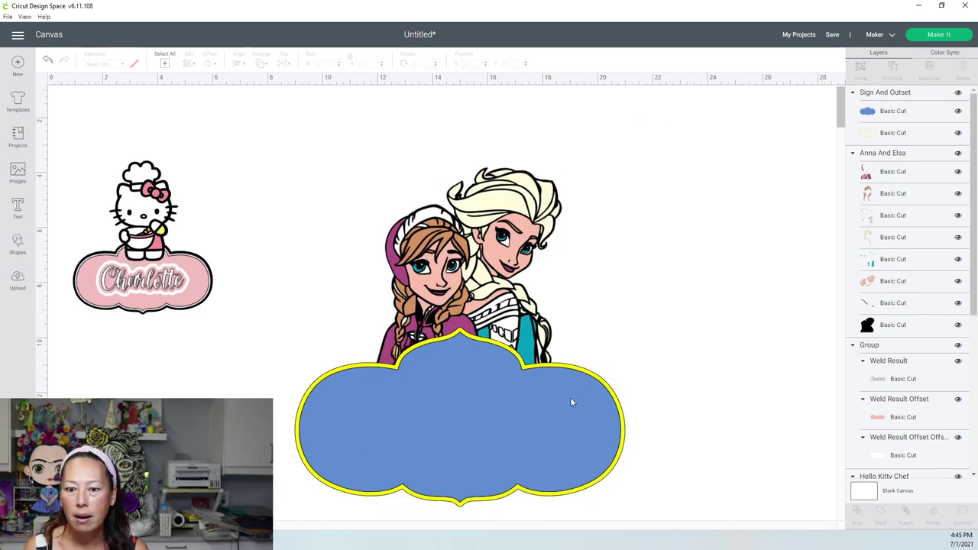
left_click(571, 401)
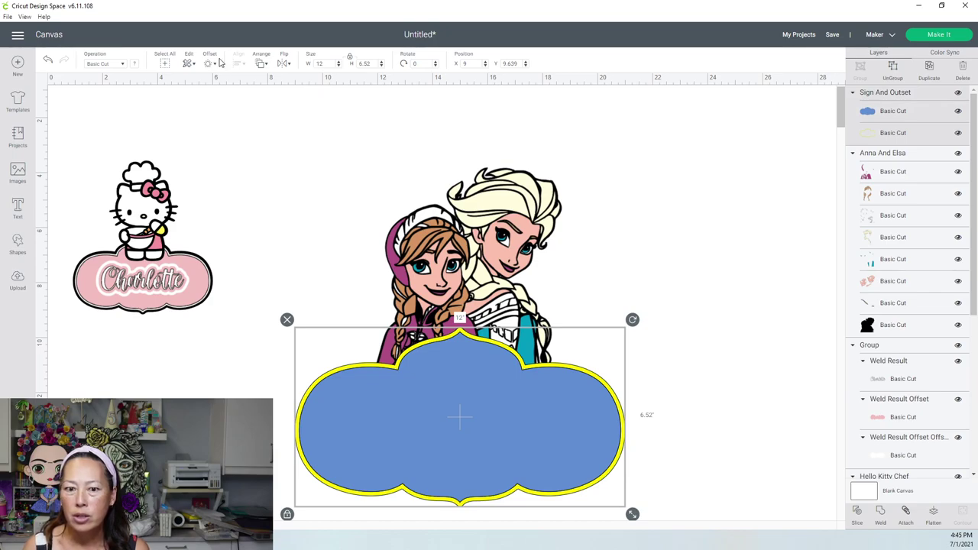
left_click(134, 65)
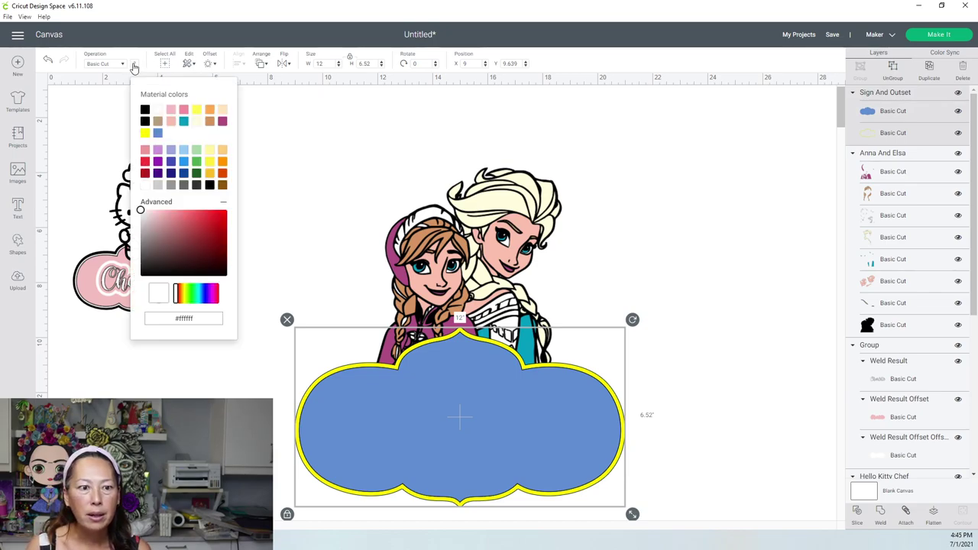
left_click(157, 161)
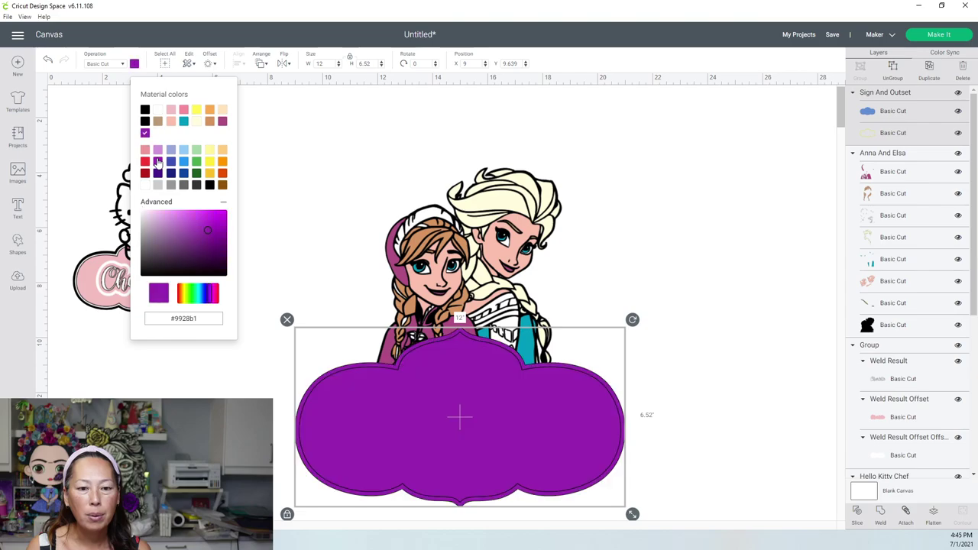
left_click(906, 135)
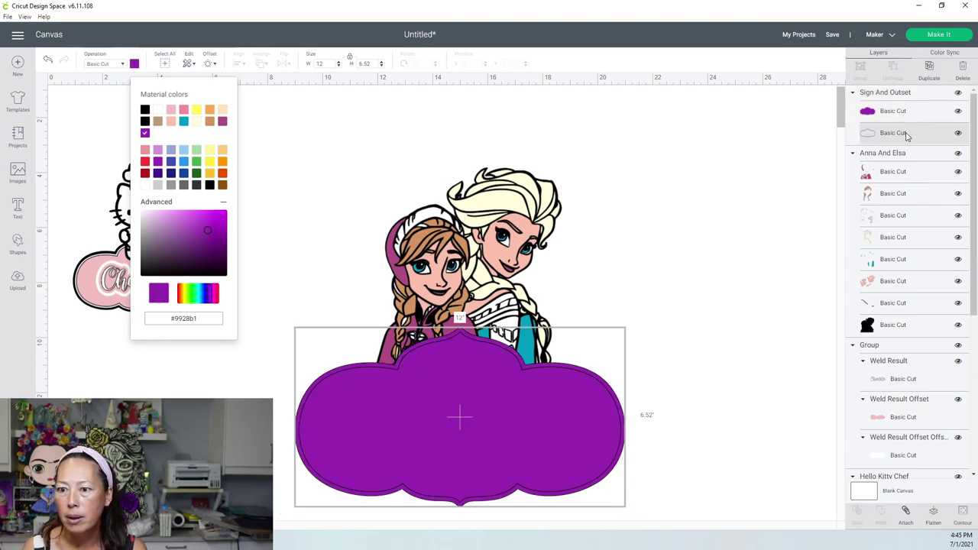
left_click(185, 153)
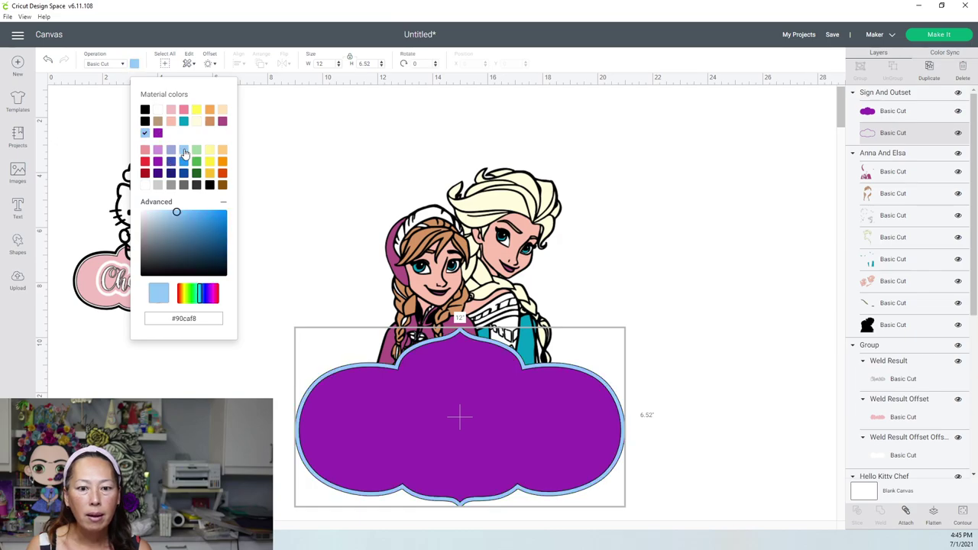
left_click(792, 200)
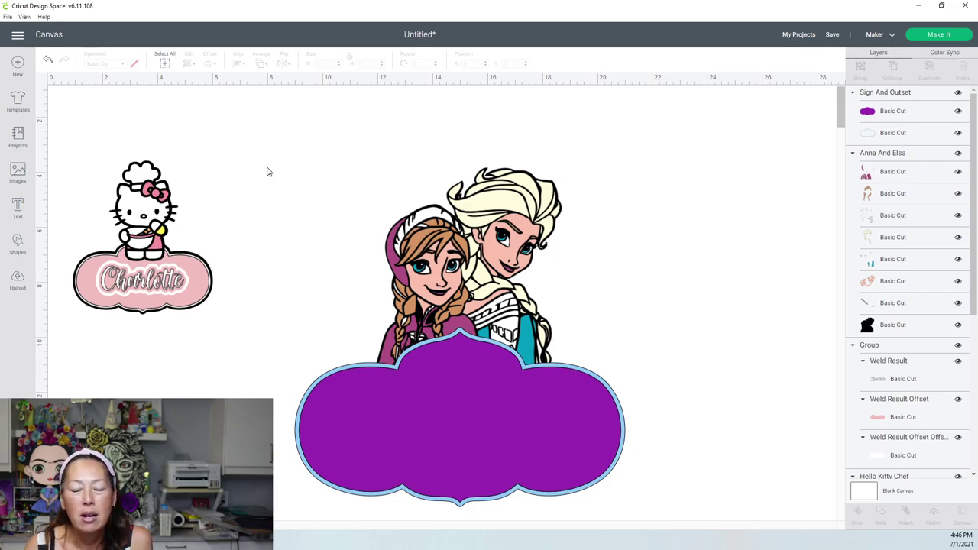
Duplicate Anna, Elsa and the sign together and weld the copy into one black silhouette.
left_click_drag(243, 141, 670, 475)
left_click_drag(631, 413, 698, 400)
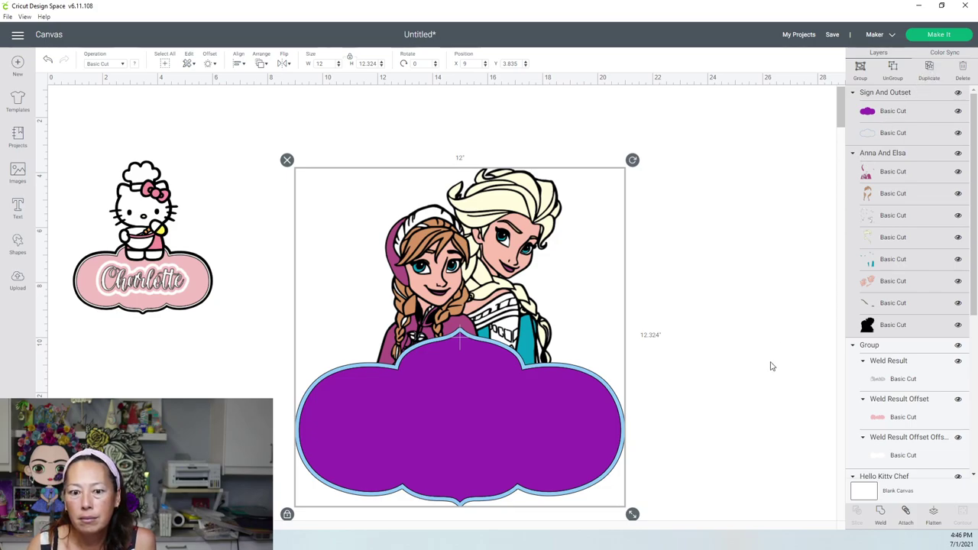
key("ctrl+d")
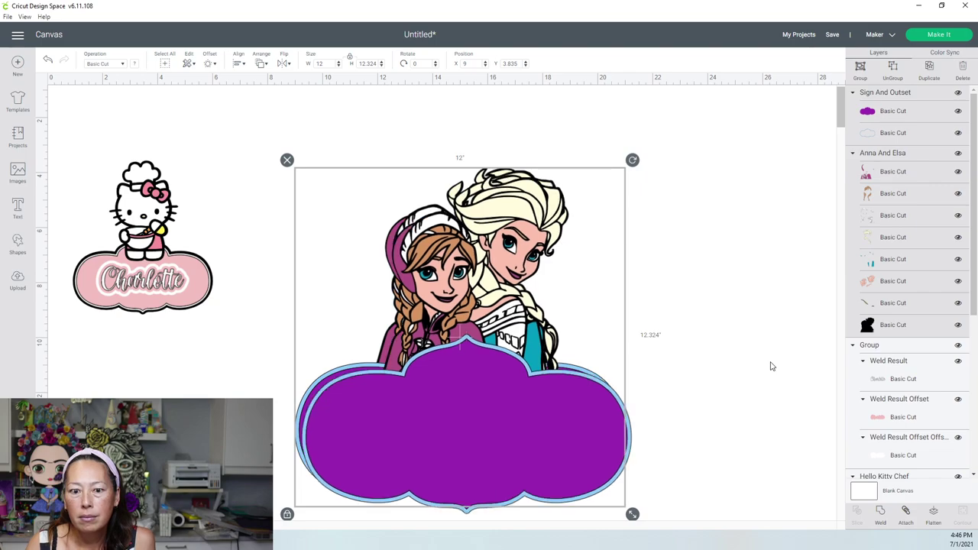
left_click(704, 373)
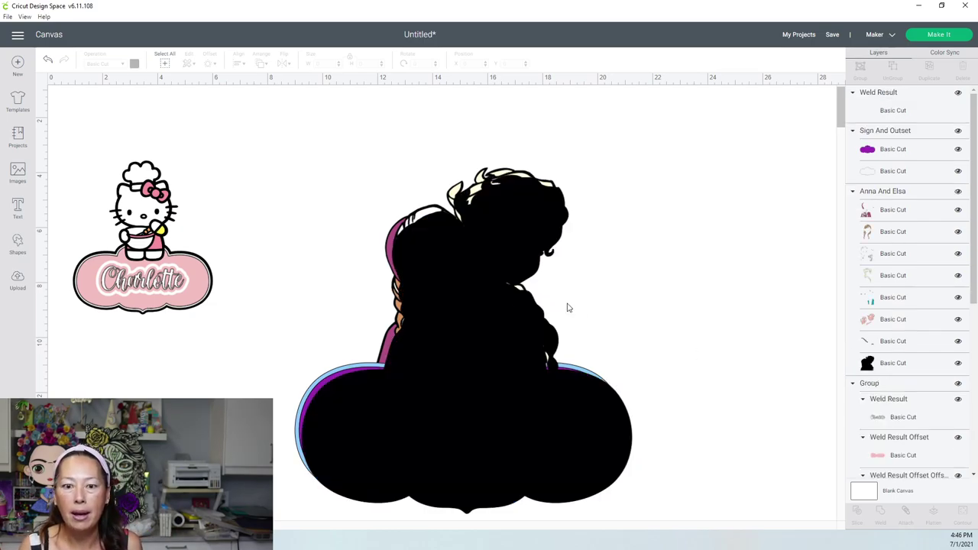
Realign the black silhouette over the artwork and send it to the back.
left_click_drag(575, 308, 718, 307)
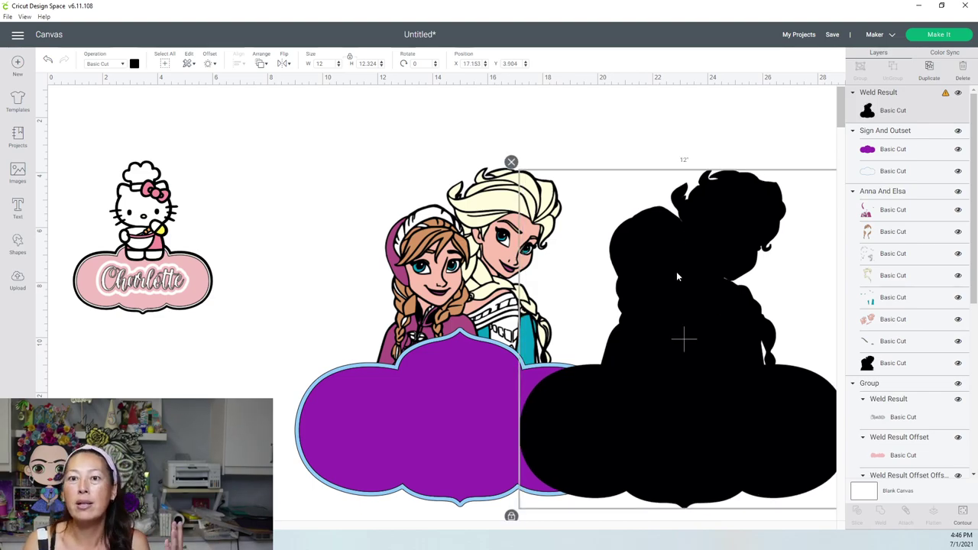
left_click_drag(676, 282, 452, 288)
left_click(262, 63)
left_click(266, 81)
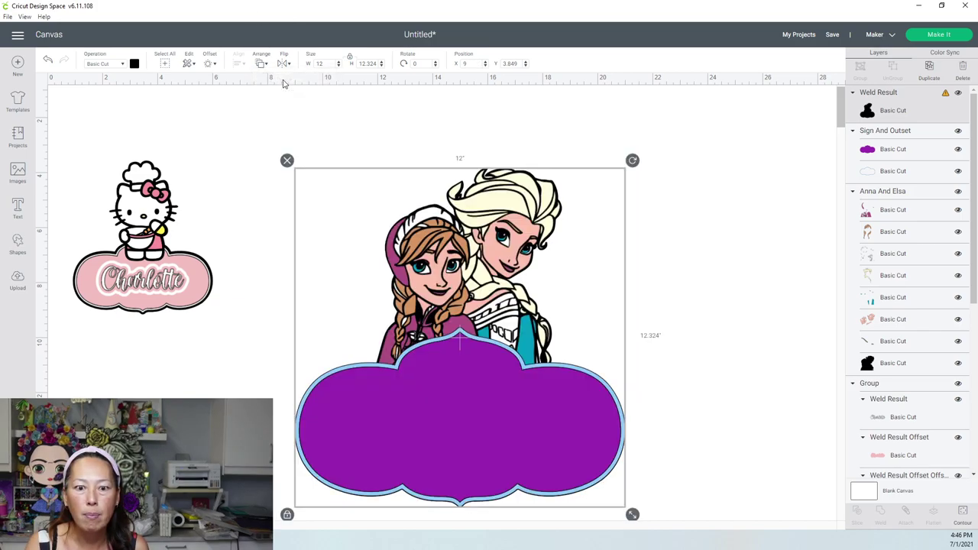
Replace the 'elsa' image search with 'snowflake'.
left_click(760, 292)
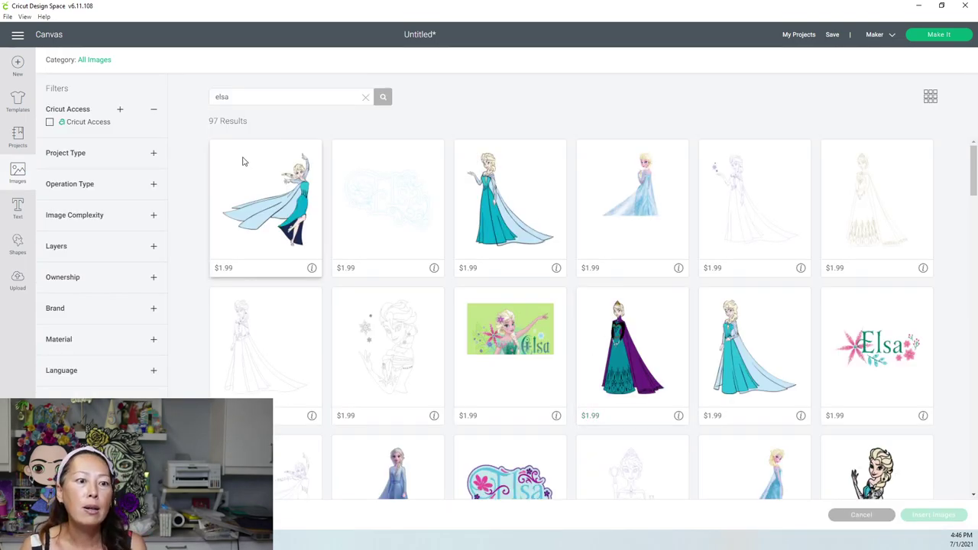
left_click_drag(255, 97, 90, 66)
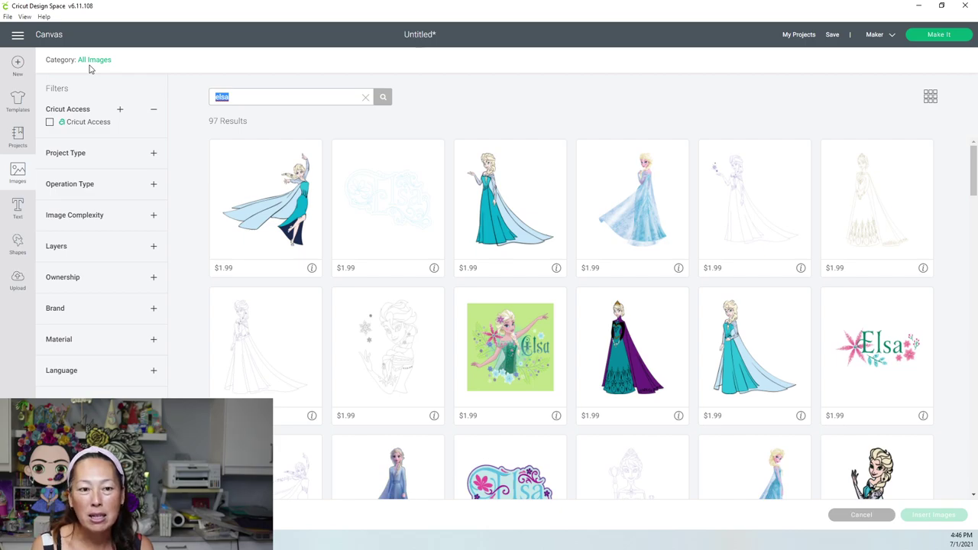
left_click_drag(260, 94, 173, 86)
key("BackSpace")
type("snow")
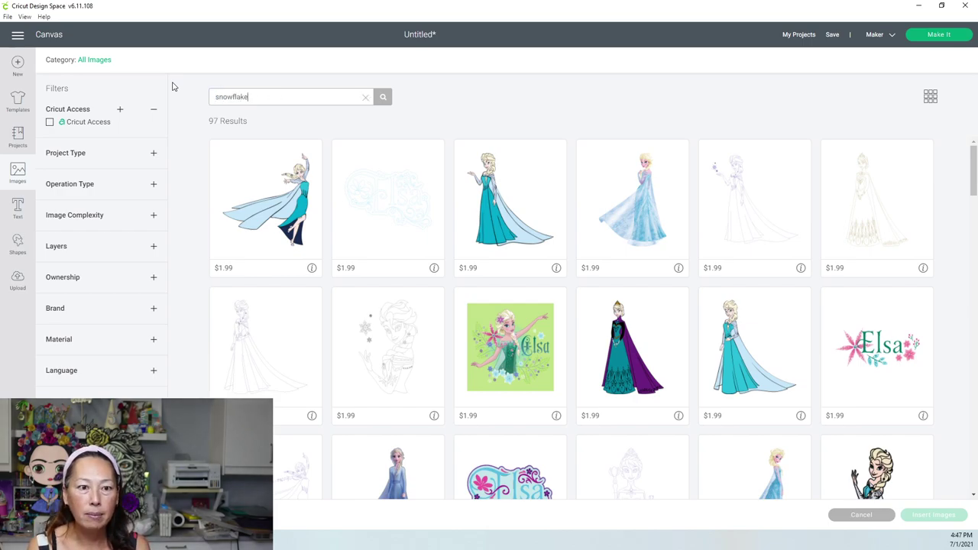
type("flake")
key("Return")
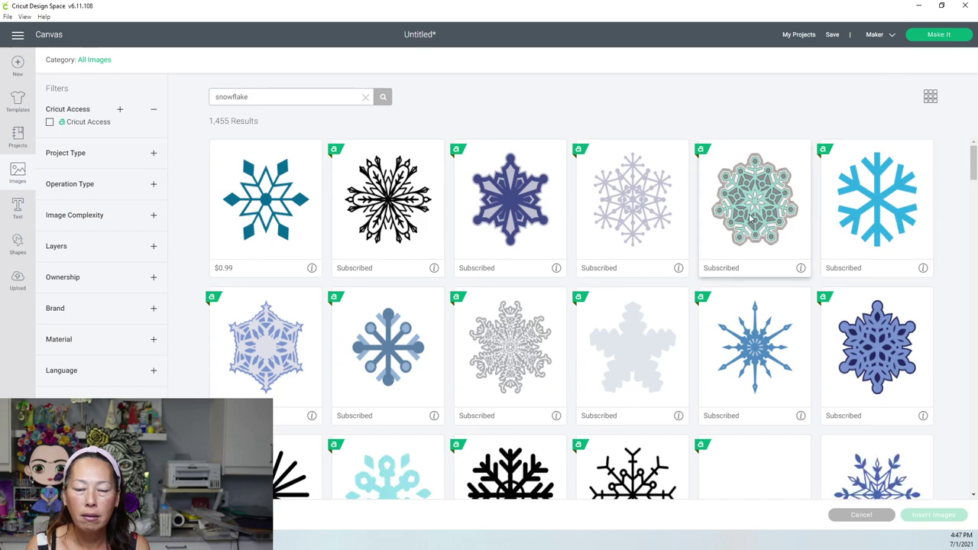
Insert the mint mandala, dark-blue and blue branching snowflakes onto the canvas.
left_click(750, 220)
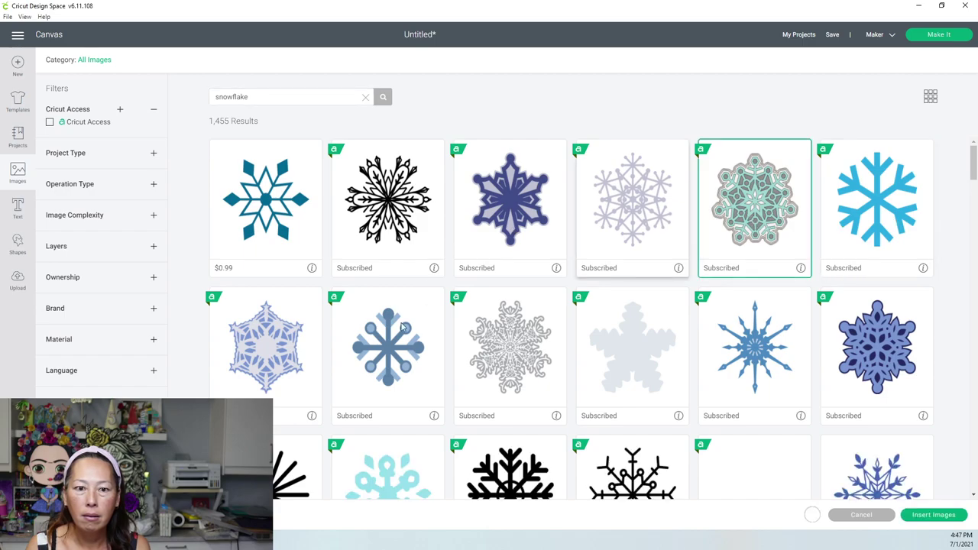
left_click(890, 372)
left_click(860, 465)
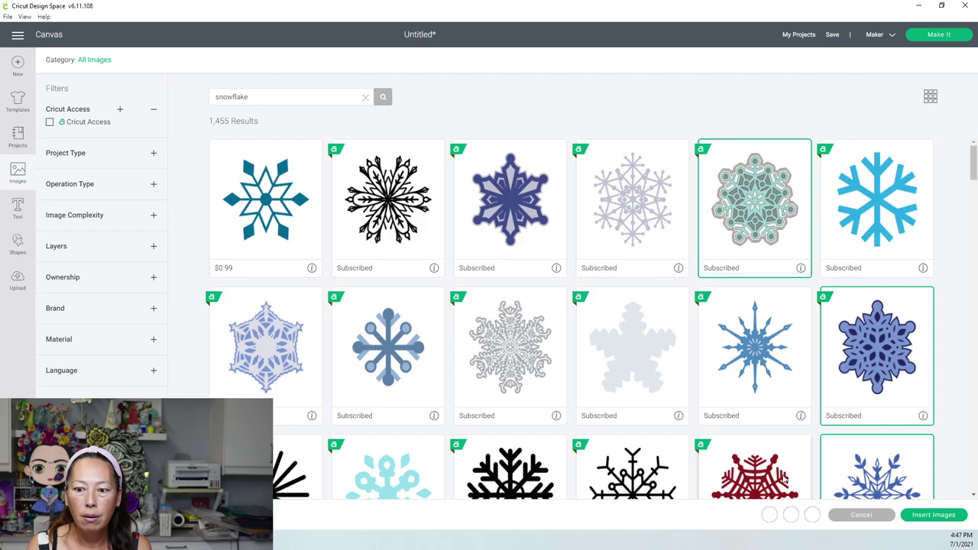
left_click(933, 515)
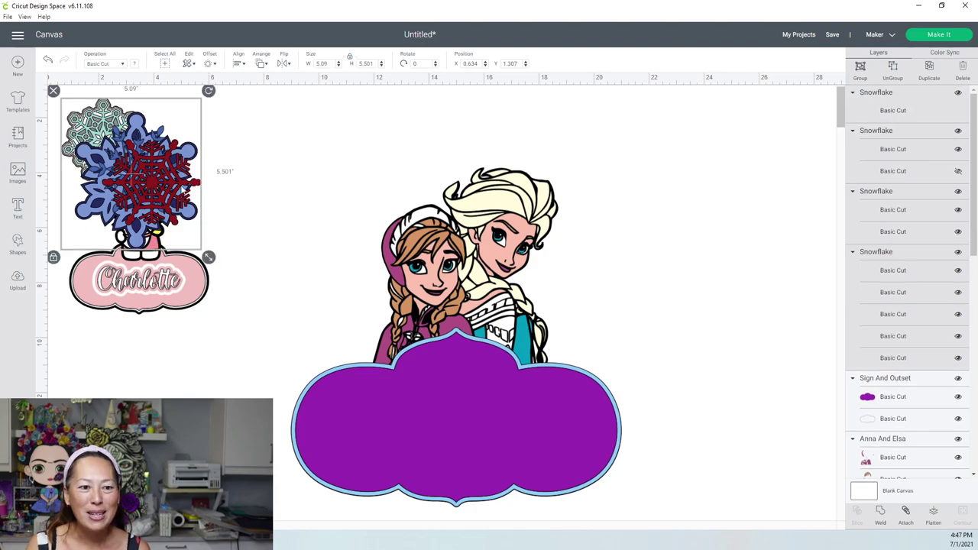
Move the snowflakes beside Anna and Elsa and shrink the red snowflake onto the sign.
left_click_drag(146, 179, 414, 437)
left_click(668, 250)
left_click_drag(494, 466, 362, 432)
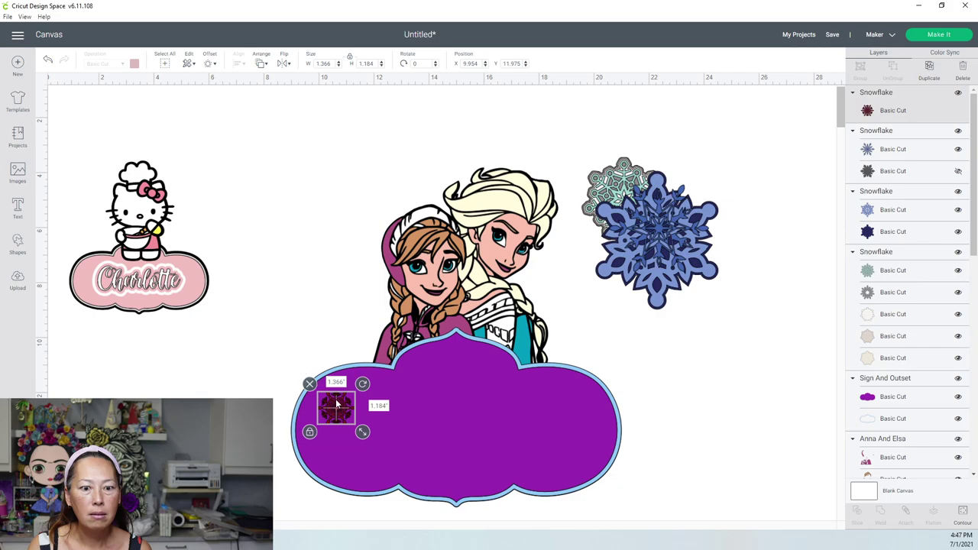
left_click_drag(339, 402, 340, 402)
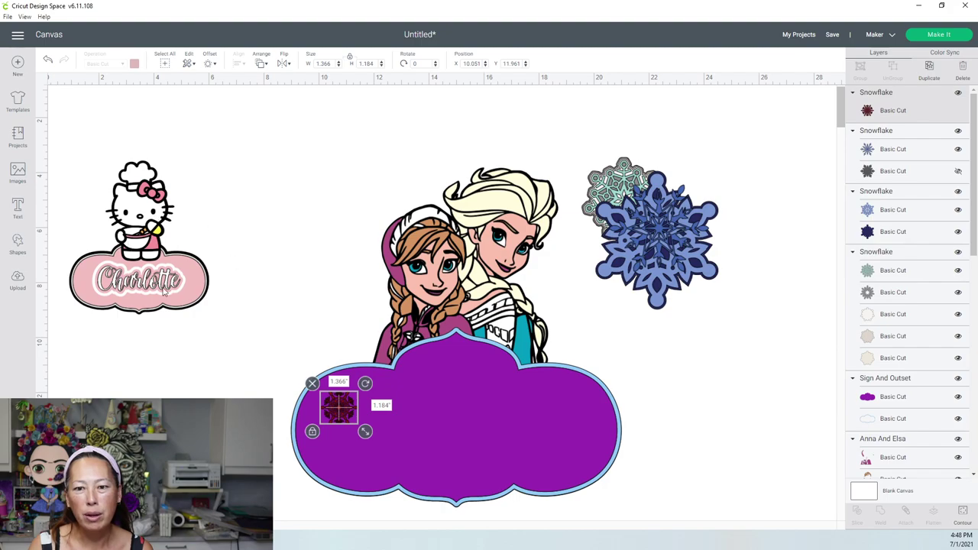
left_click(741, 432)
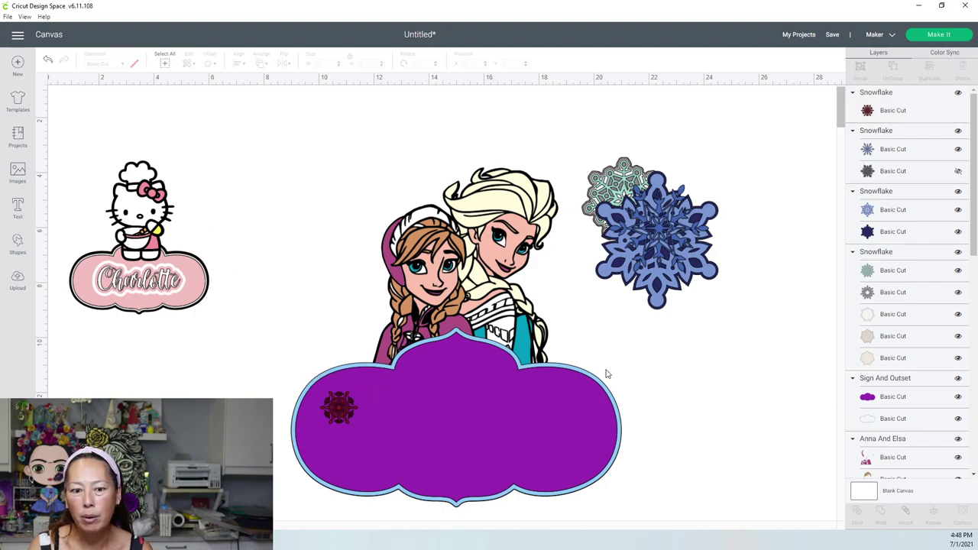
Place the blue snowflake low on the sign, white and about 2.2 inches wide.
left_click(663, 235)
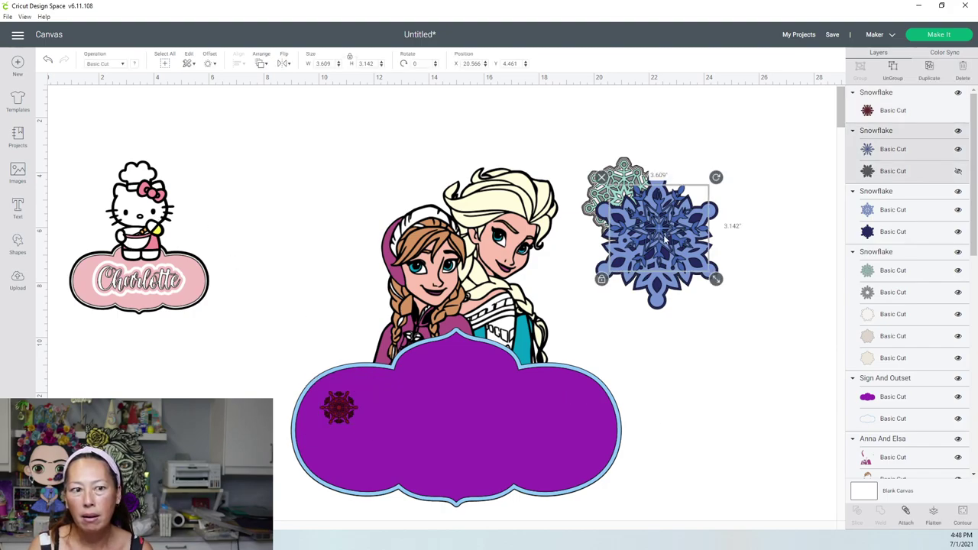
left_click_drag(665, 239, 574, 401)
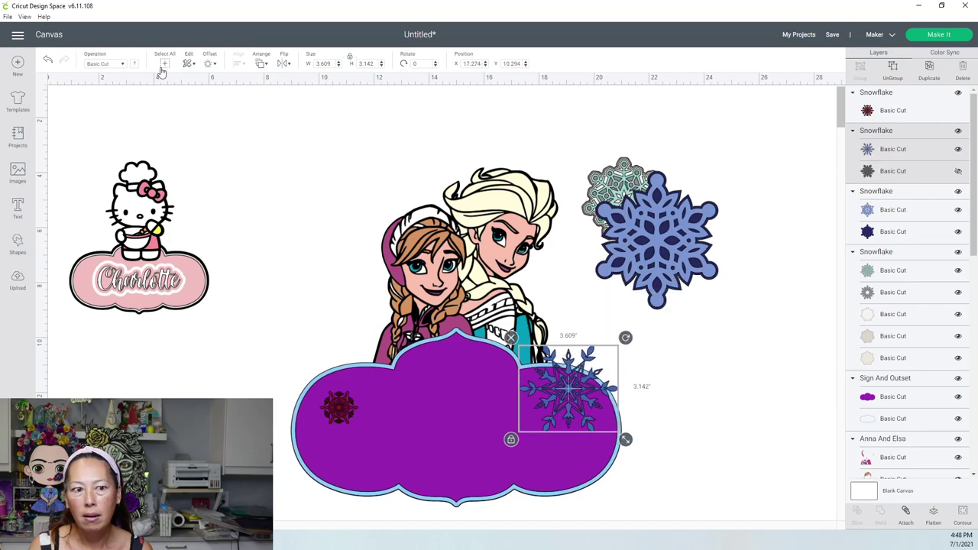
left_click(135, 65)
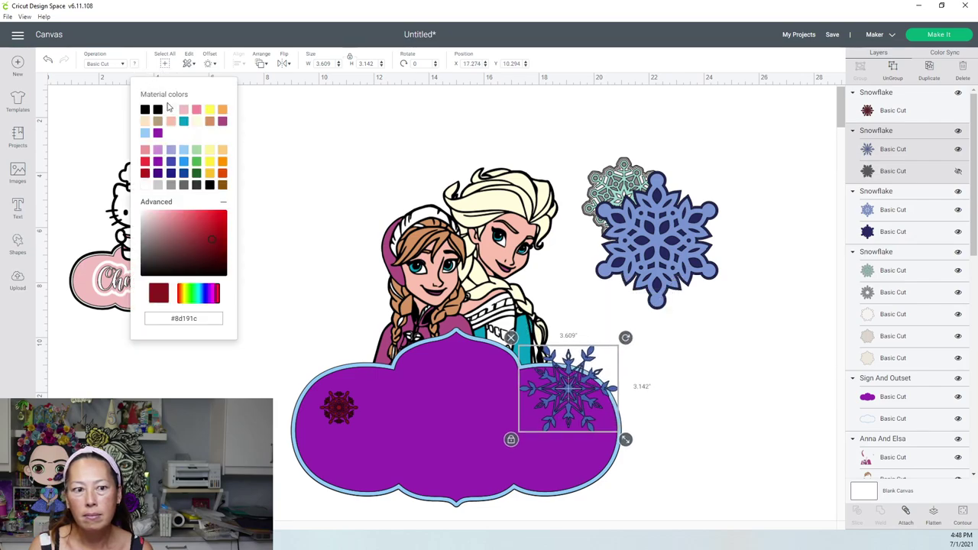
left_click(222, 122)
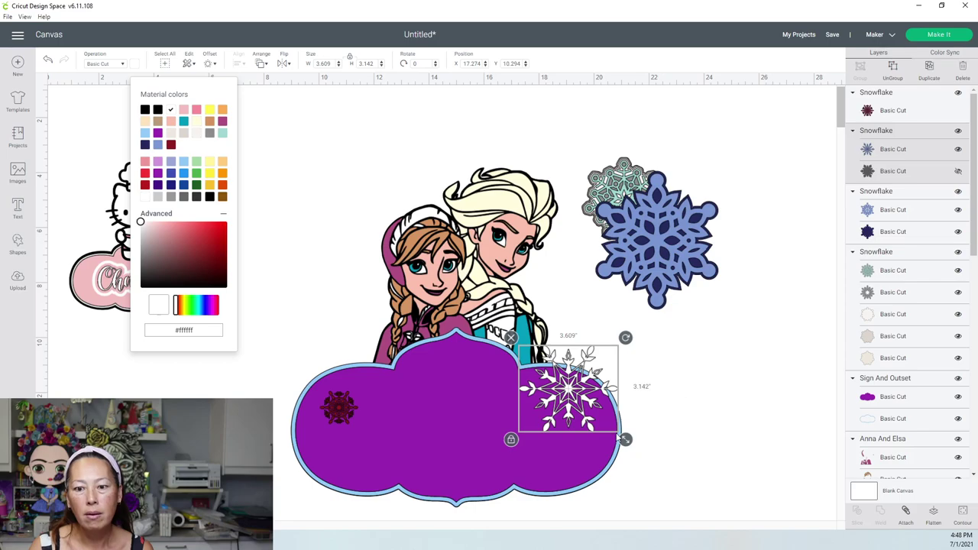
left_click_drag(625, 439, 594, 428)
left_click_drag(561, 397, 571, 479)
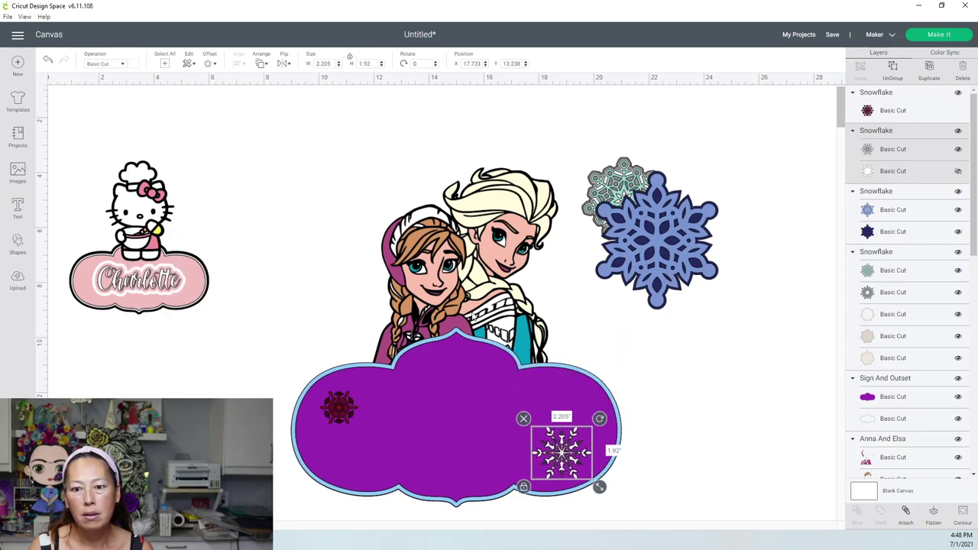
Recolour the small red snowflake white and shift it slightly left and down.
left_click(341, 411)
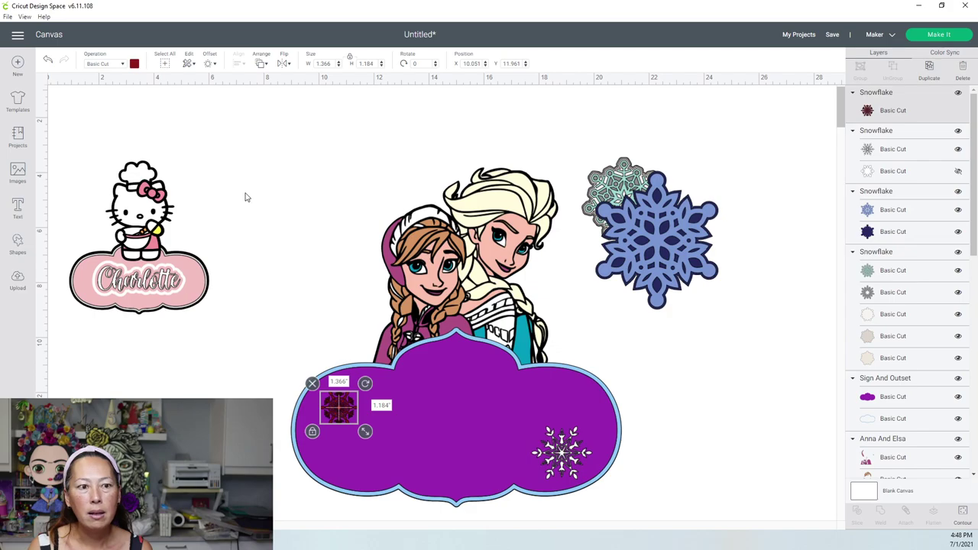
left_click(134, 65)
left_click(170, 110)
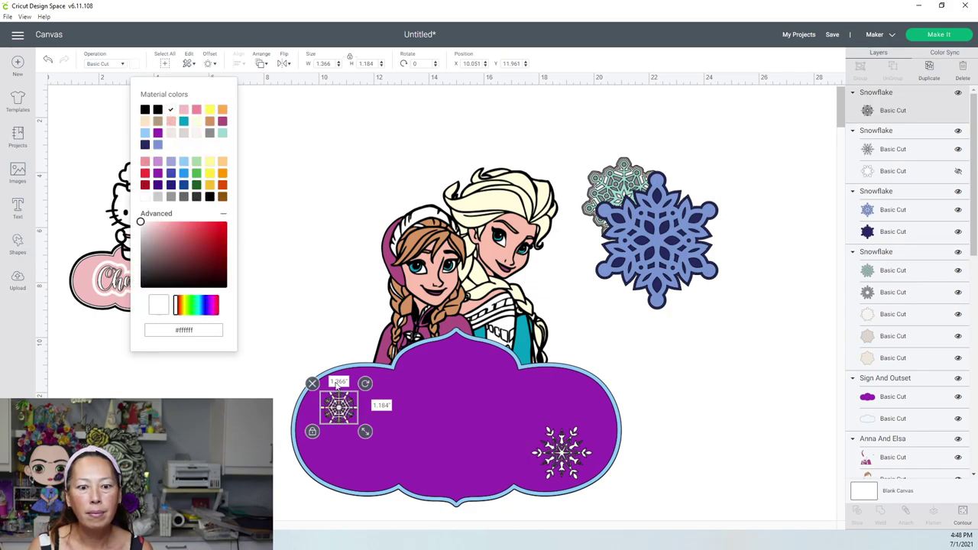
left_click_drag(338, 407, 326, 412)
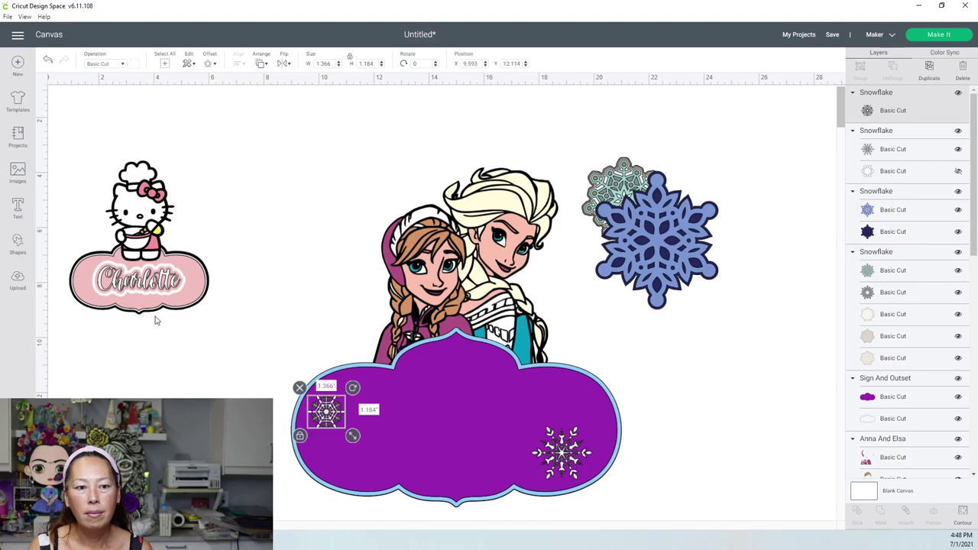
Duplicate the Charlotte name design and enlarge the copy across the purple sign.
left_click(139, 282)
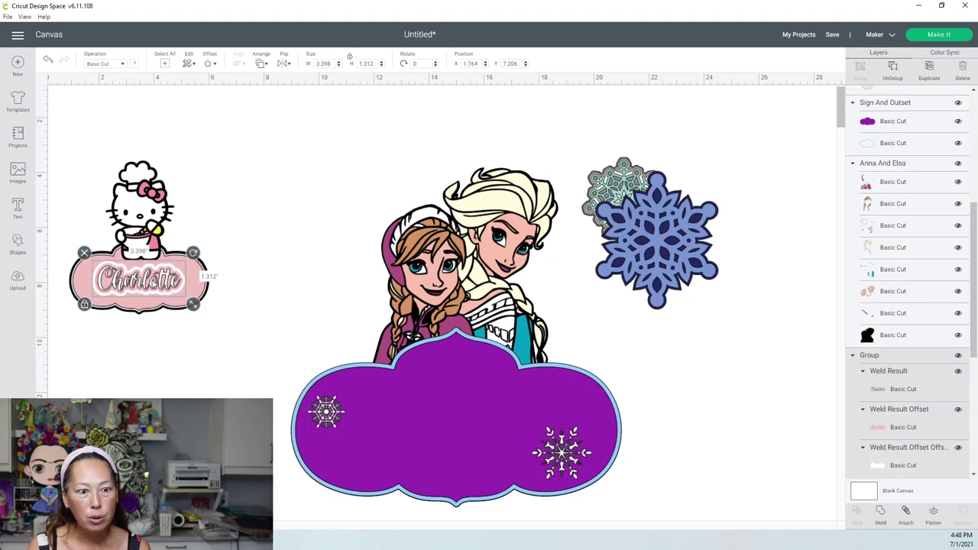
key("ctrl+d")
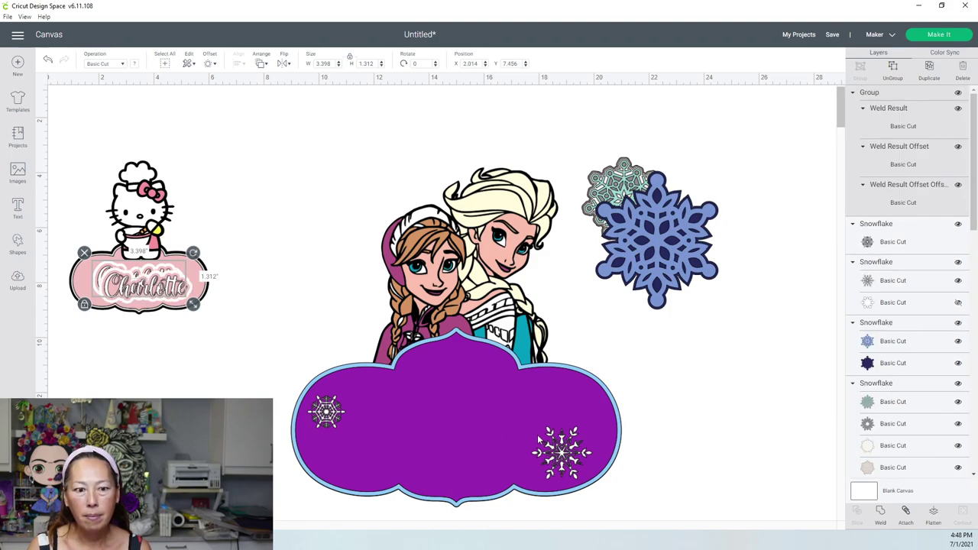
key("Return")
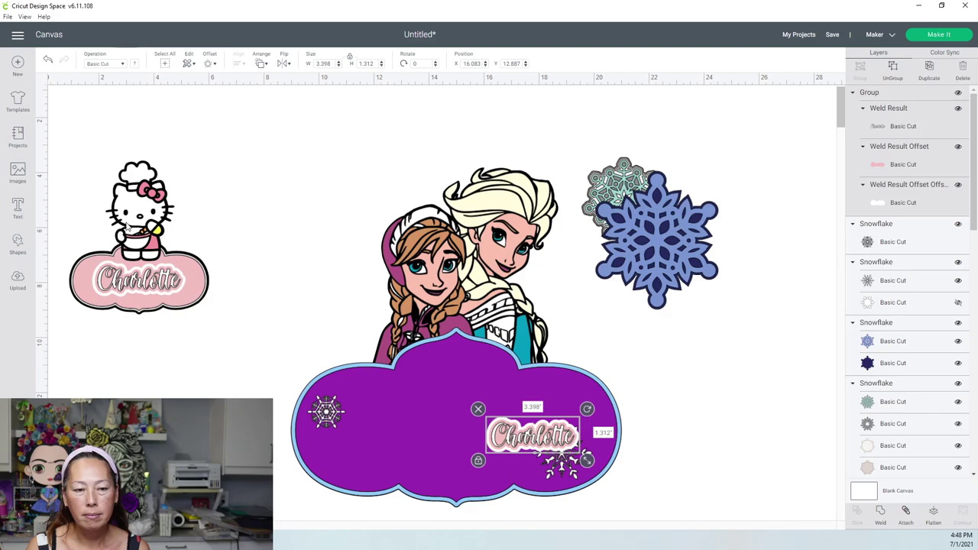
left_click_drag(587, 456, 569, 481)
left_click_drag(498, 452, 495, 441)
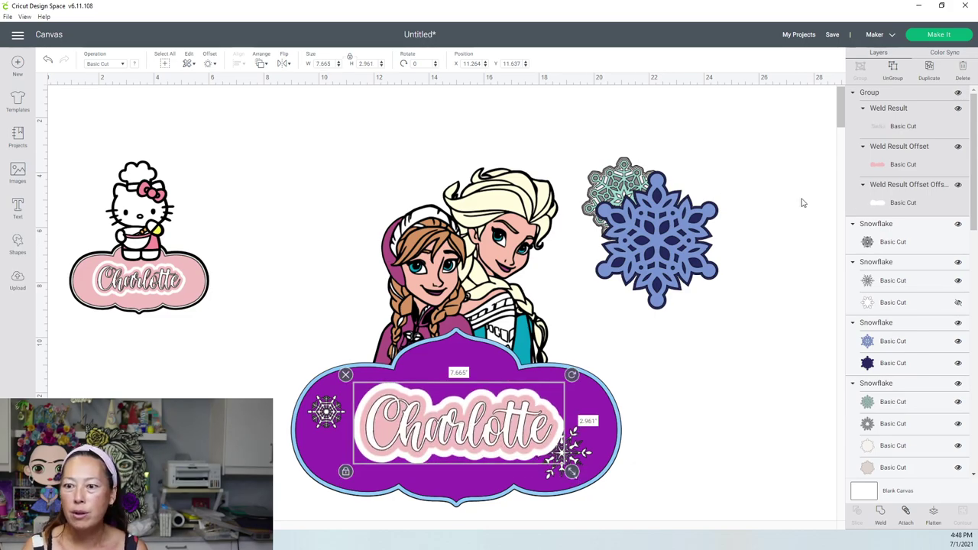
Make the copy's outer outline light blue and its pink offset layer mauve.
left_click(880, 202)
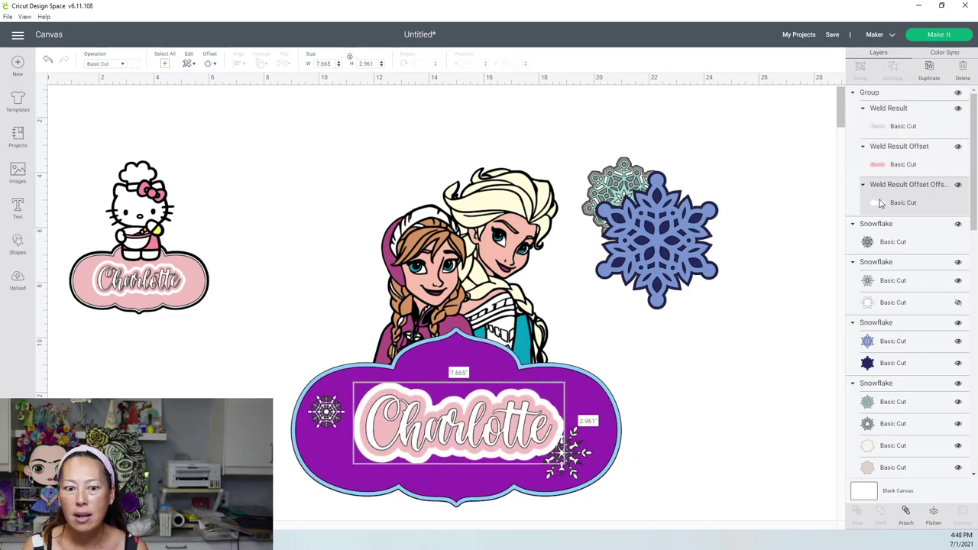
left_click(134, 65)
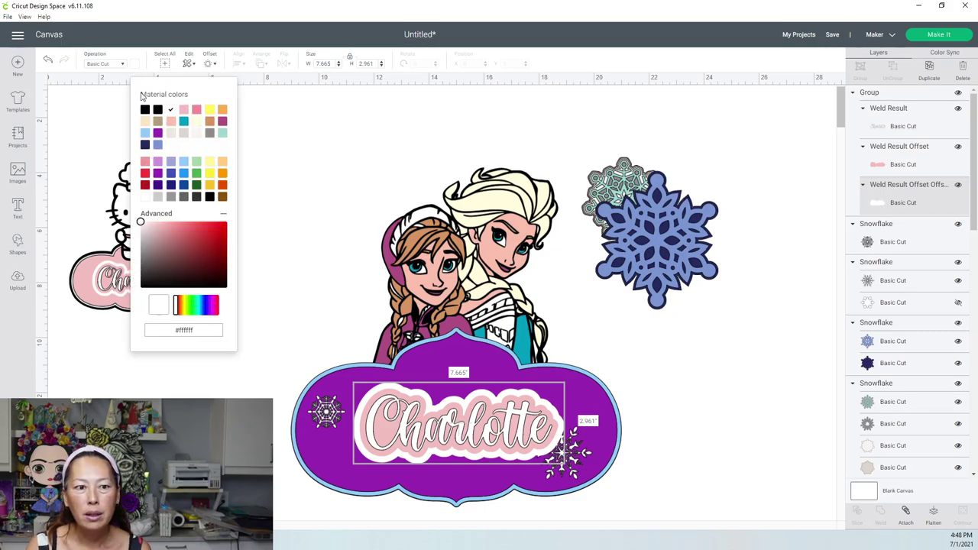
left_click(144, 135)
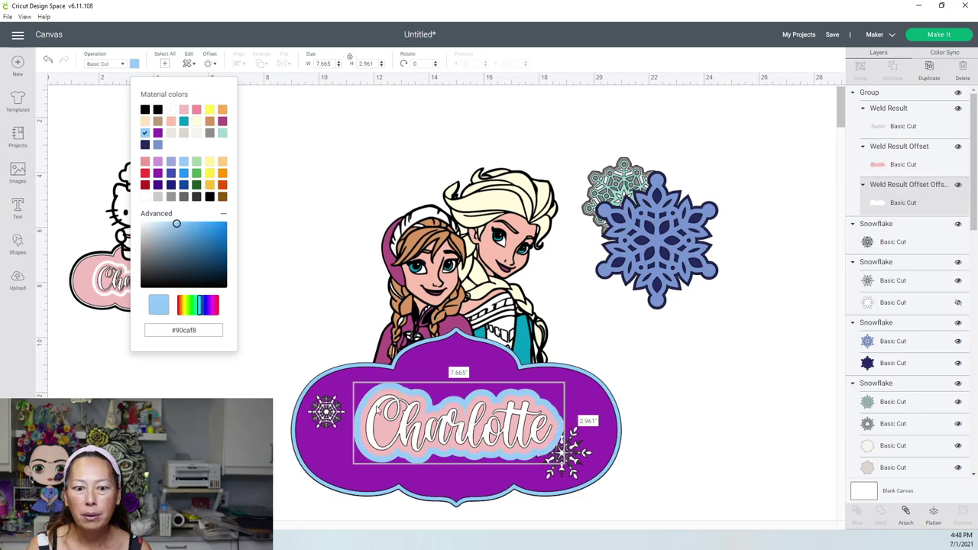
left_click(900, 163)
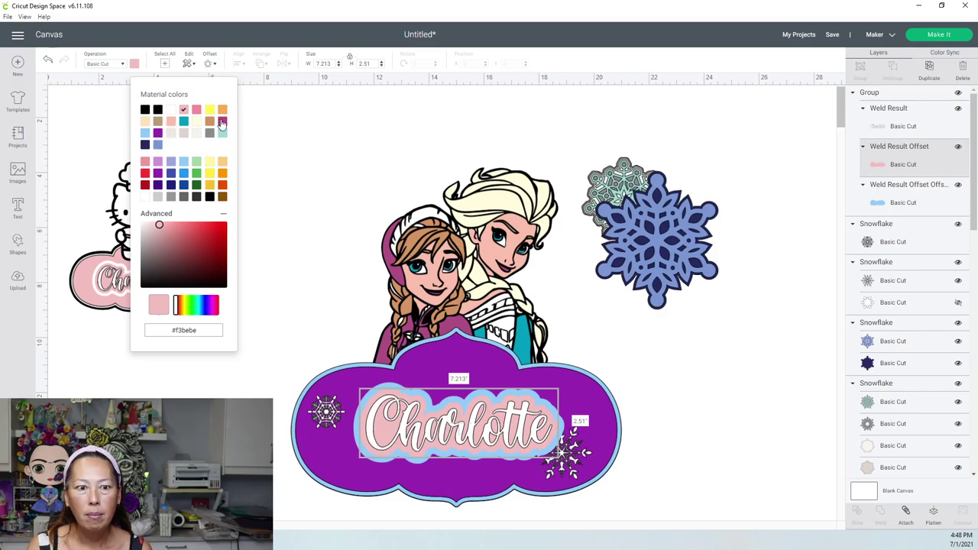
left_click(187, 242)
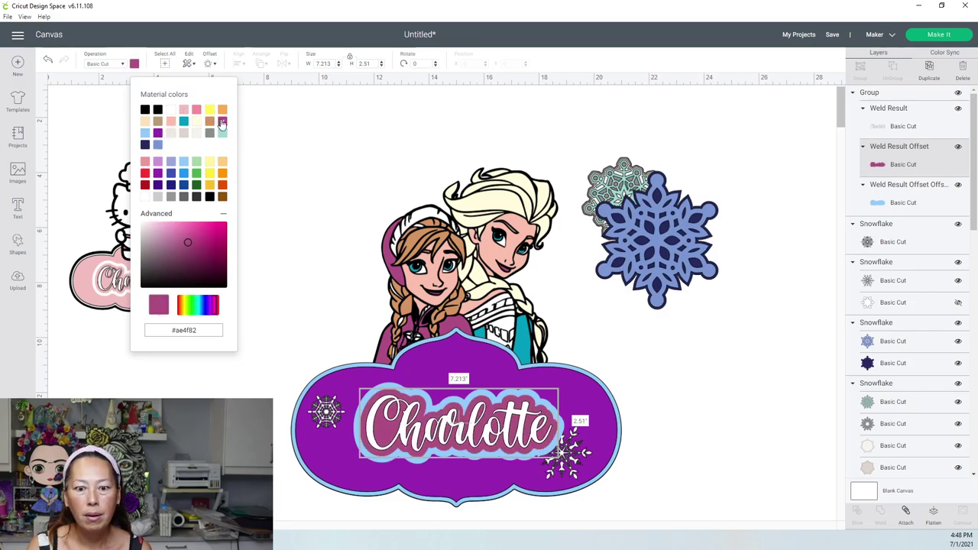
left_click(685, 452)
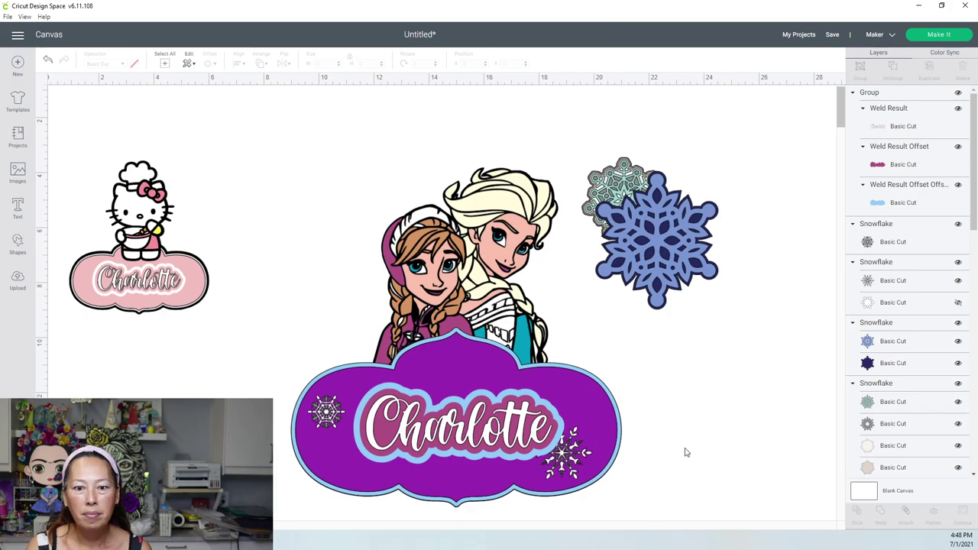
Turn the blue snowflake's dark layer white and move it onto the purple sign.
left_click(659, 276)
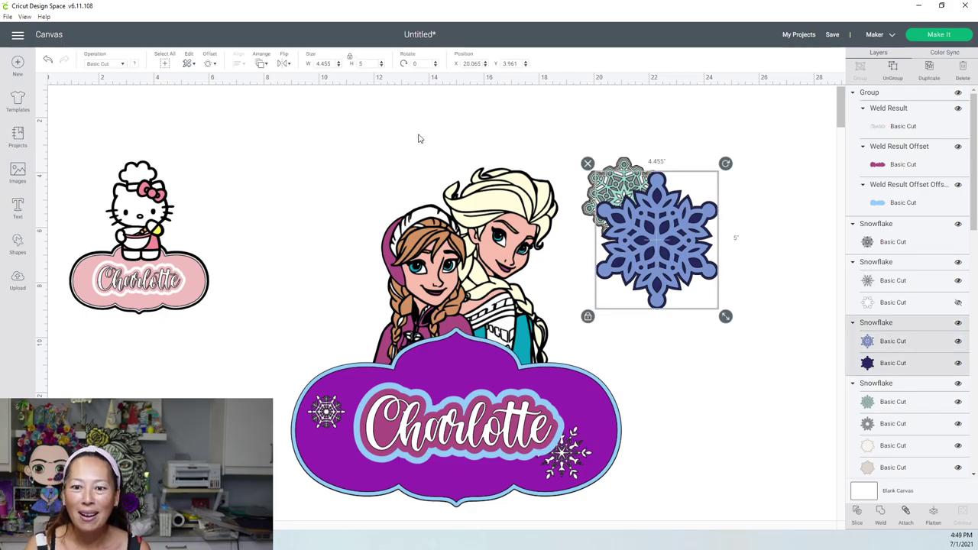
left_click(133, 65)
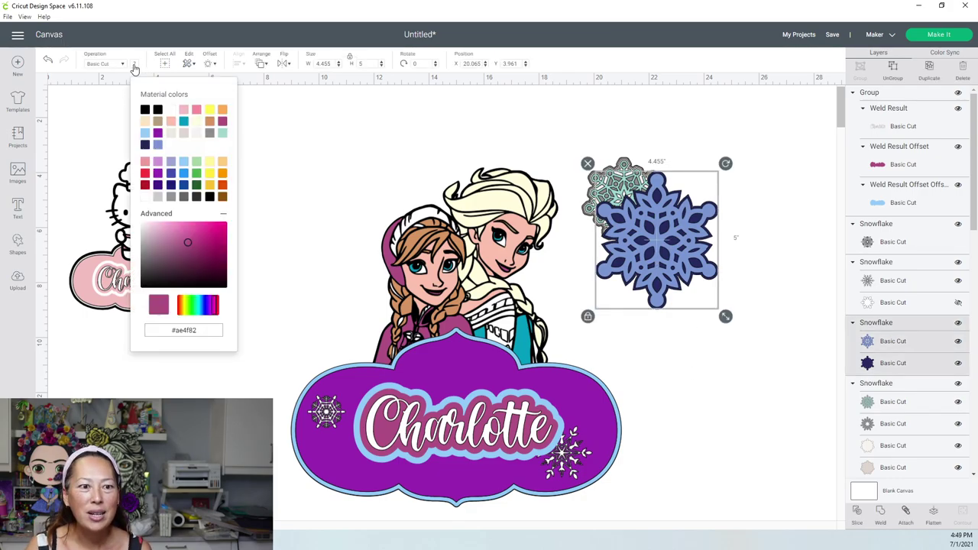
left_click(171, 110)
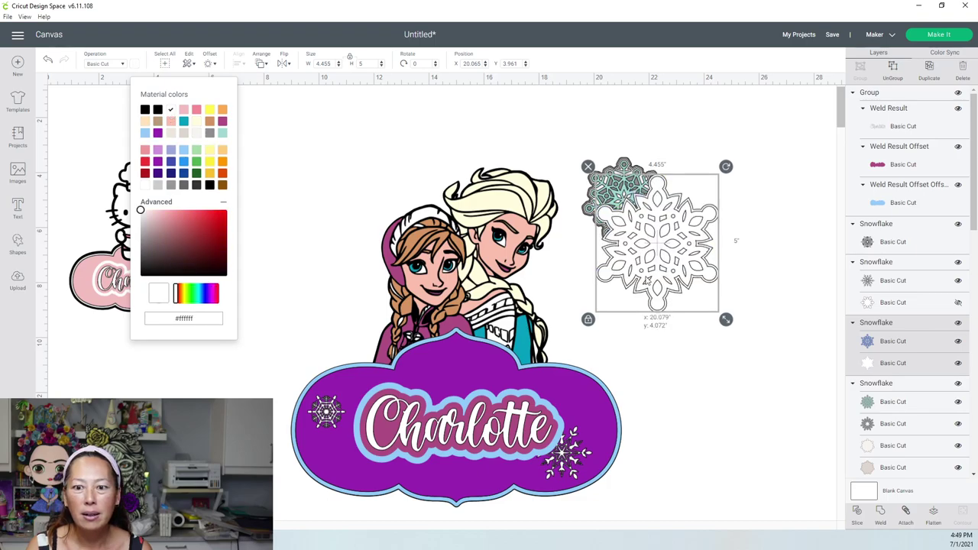
left_click_drag(645, 282, 619, 422)
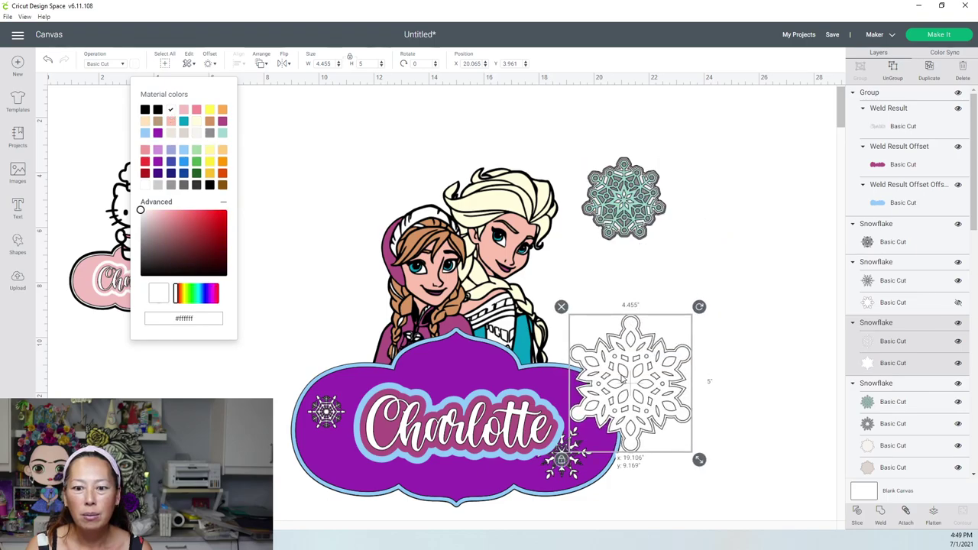
Make its blue layer light gray and shrink the snowflake to 1.436" by 1.612".
left_click(886, 343)
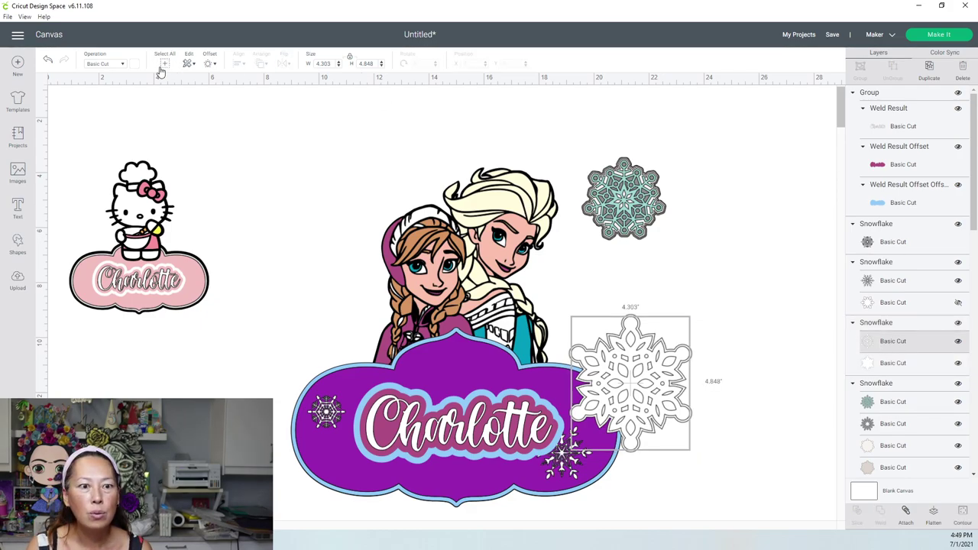
left_click(134, 65)
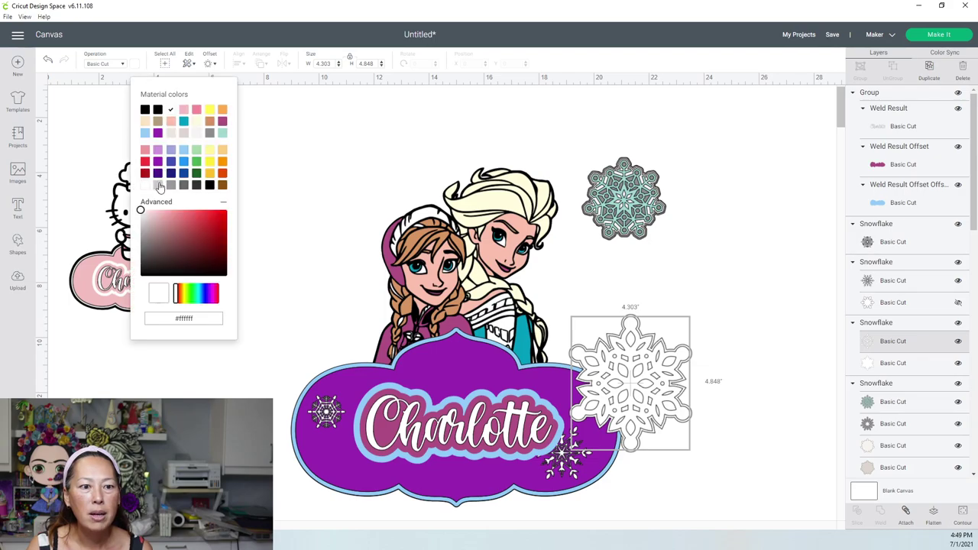
left_click(159, 186)
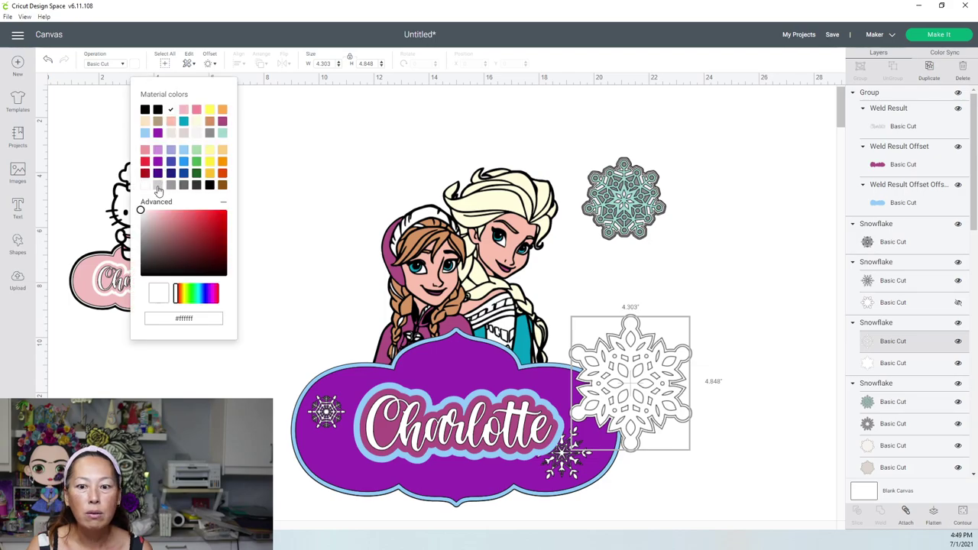
left_click(685, 445)
left_click_drag(698, 459, 395, 373)
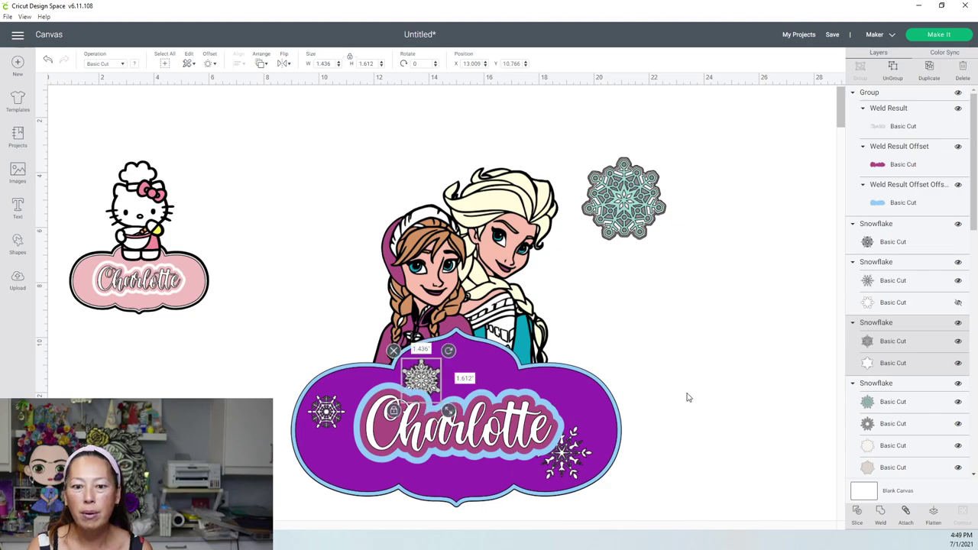
left_click(311, 485)
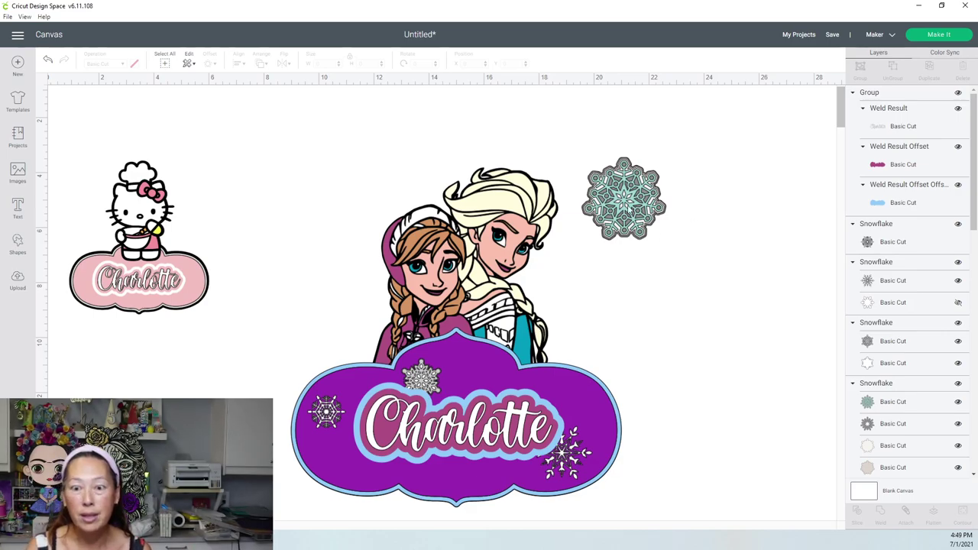
Shrink the teal snowflake and place it at the sign's bottom edge.
left_click(633, 200)
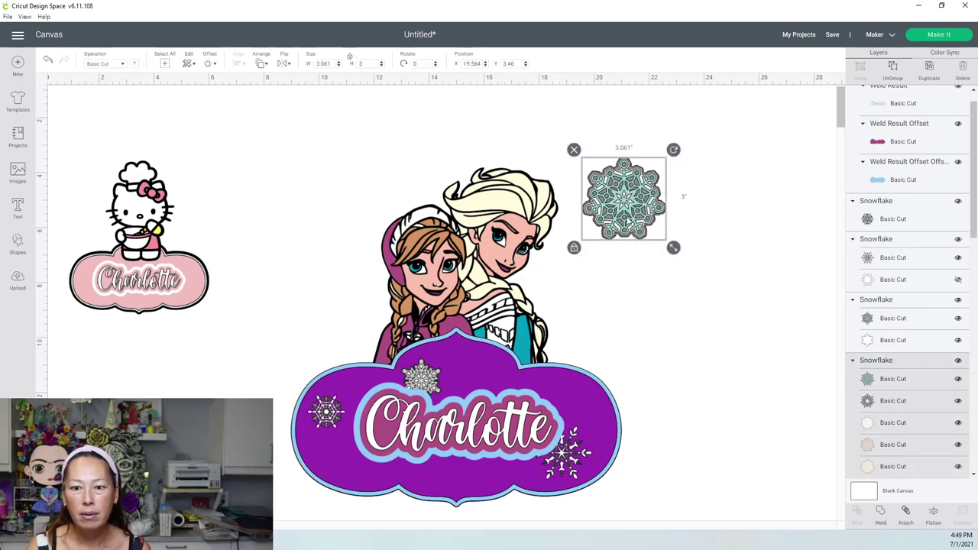
left_click_drag(633, 200, 586, 407)
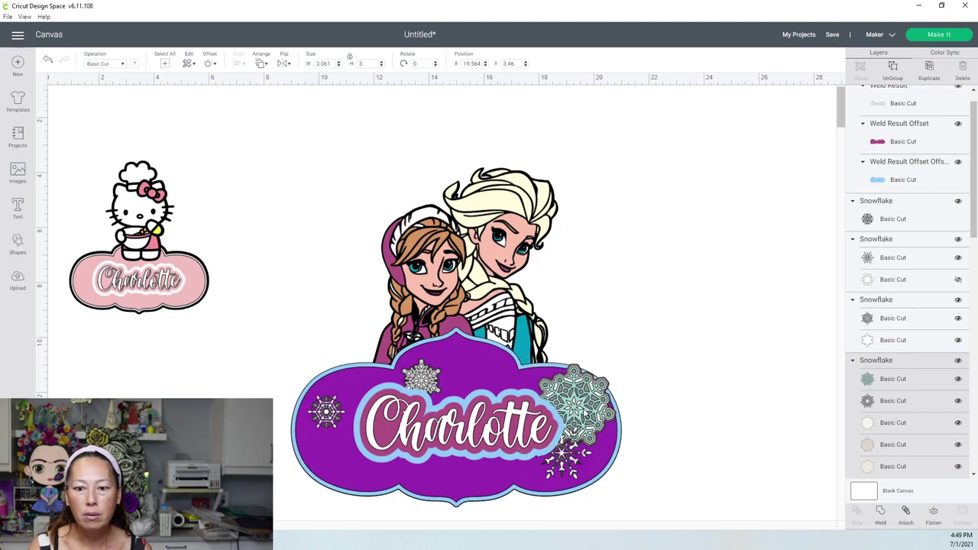
left_click(586, 414)
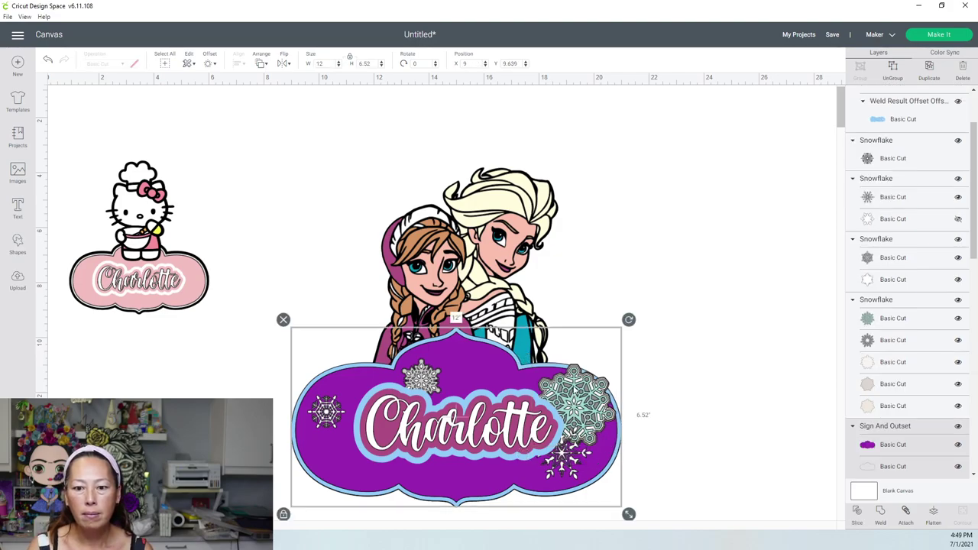
left_click(589, 408)
left_click_drag(606, 438, 562, 390)
left_click(538, 393)
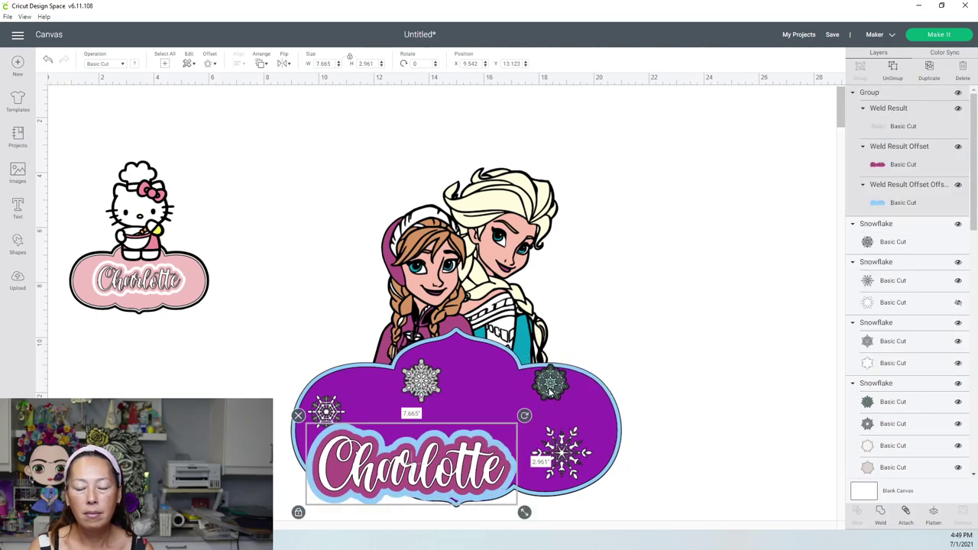
left_click_drag(549, 391, 501, 466)
Raise Charlotte to the sign's centre and enlarge the Hello Kitty design.
left_click(415, 451)
left_click_drag(414, 450, 463, 412)
left_click(661, 319)
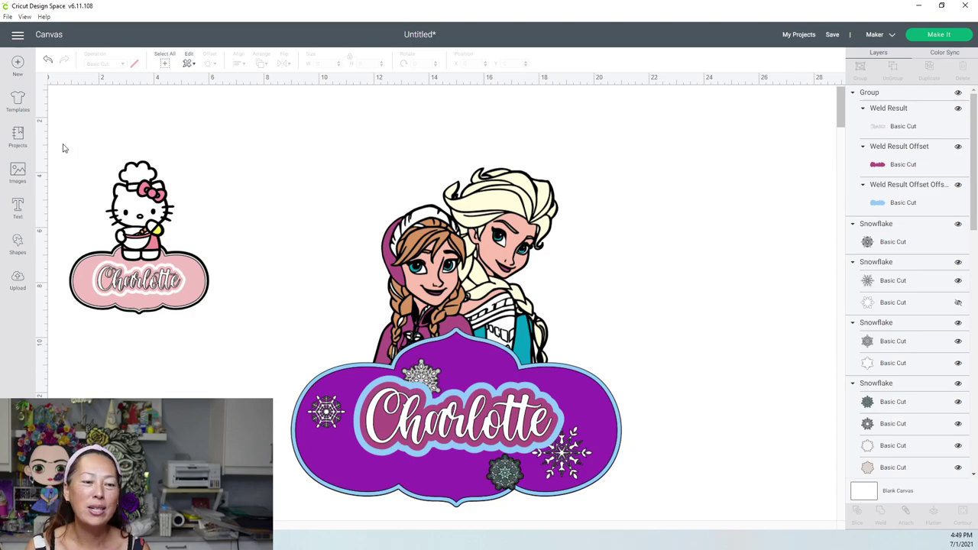
left_click_drag(63, 147, 227, 338)
left_click(308, 239)
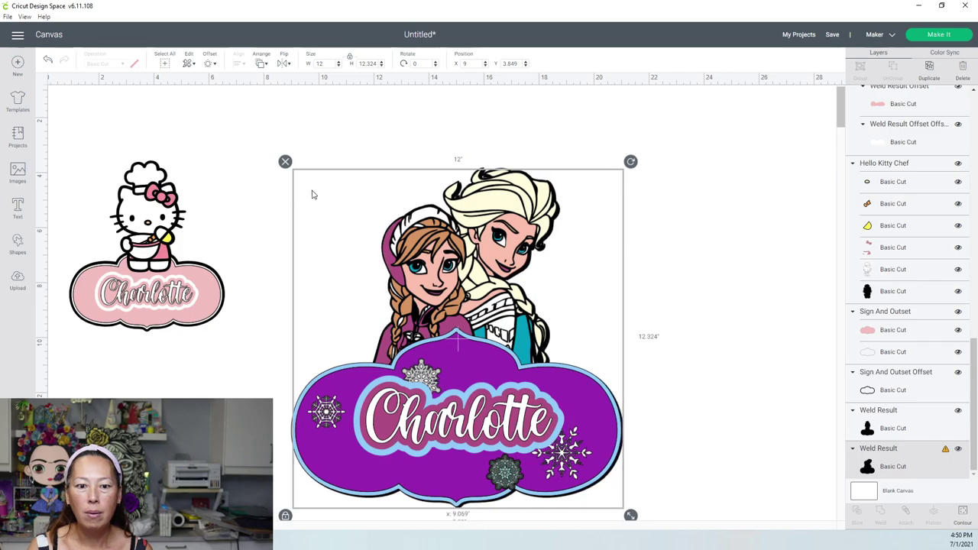
Group every piece of the Frozen sign and scale the group to about 8.7 inches wide.
left_click(421, 134)
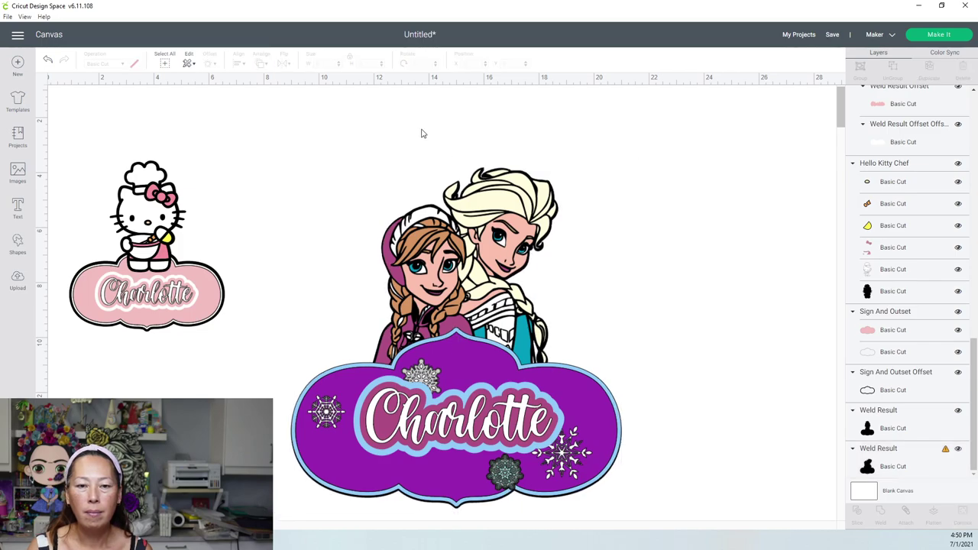
left_click_drag(321, 128, 665, 515)
left_click(860, 69)
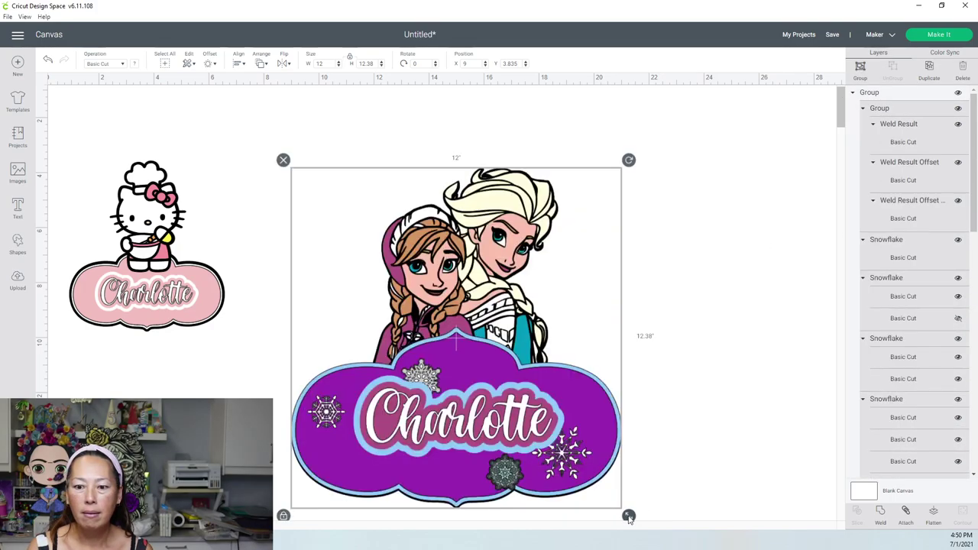
left_click(622, 475)
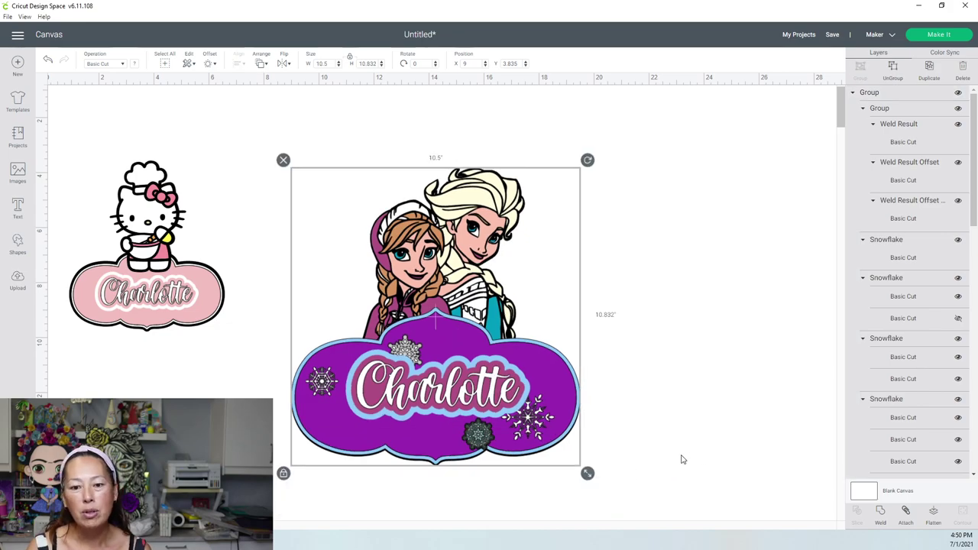
left_click_drag(587, 473, 535, 407)
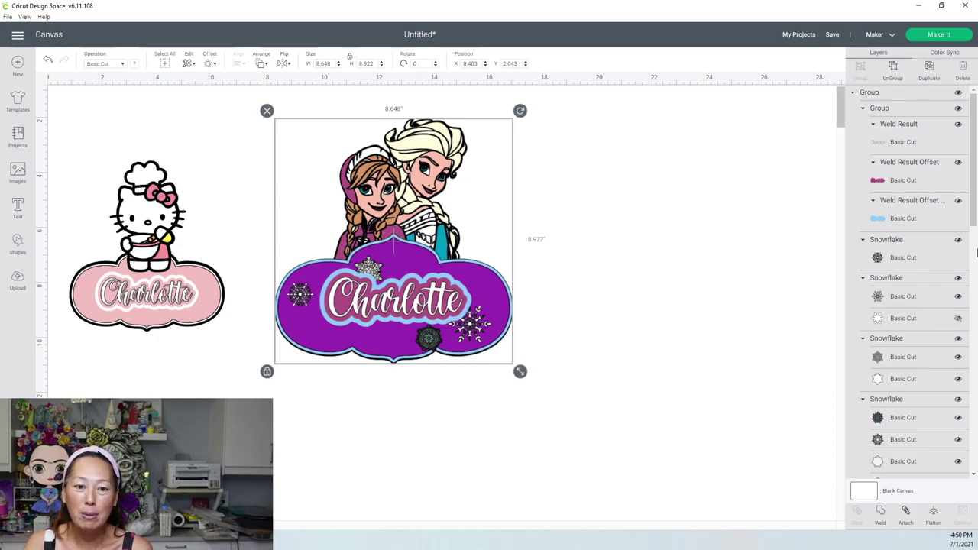
Deselect the finished 8.648" by 8.922" Frozen sign beside the Hello Kitty design.
left_click(721, 279)
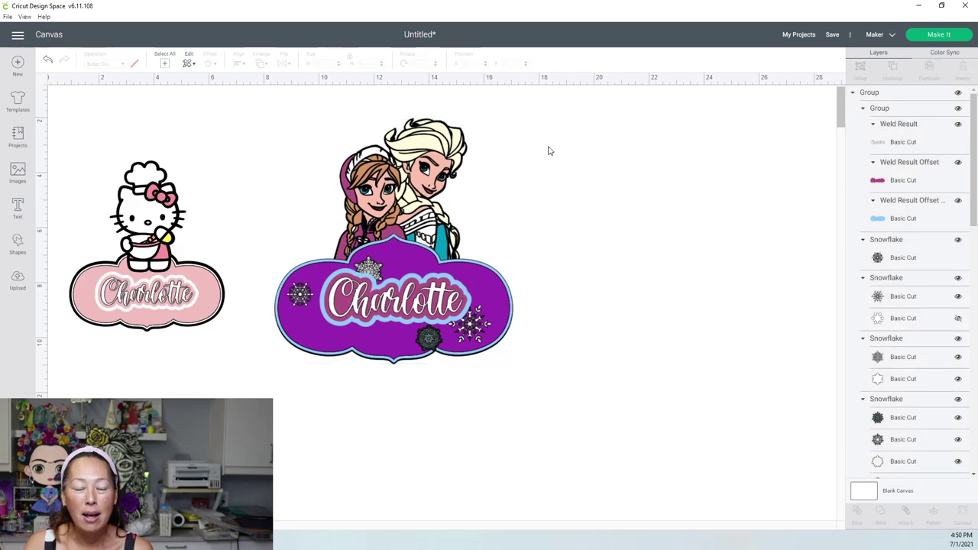